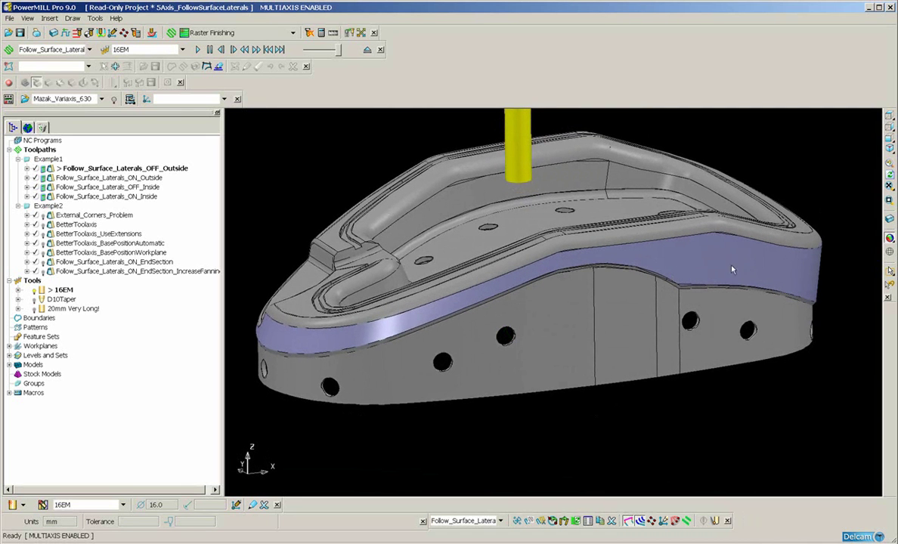
# - Calculate the Follow_Surface_Laterals_OFF_Outside swarf finishing toolpath with its existing settings and close its form
pyautogui.moveTo(732, 270); pyautogui.dragTo(222, 201, button='middle')
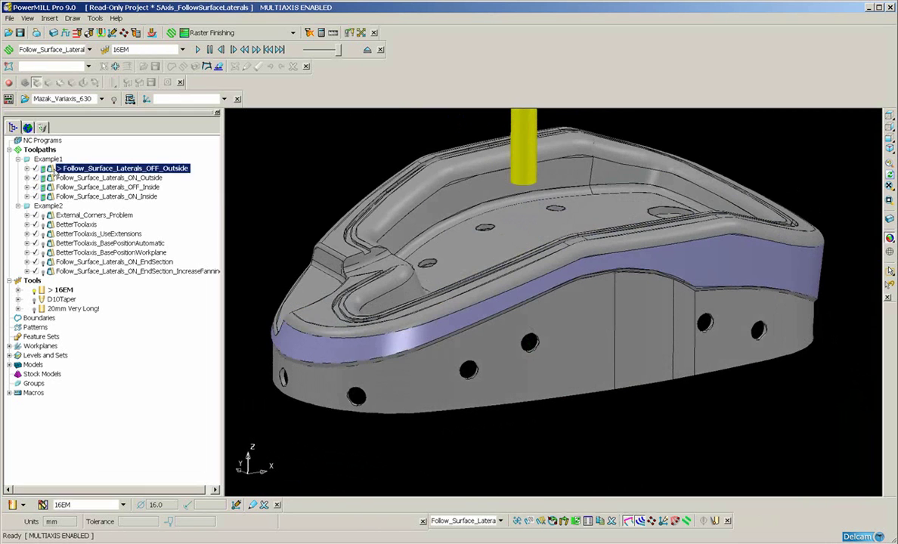
pyautogui.rightClick(57, 166)
pyautogui.click(91, 237)
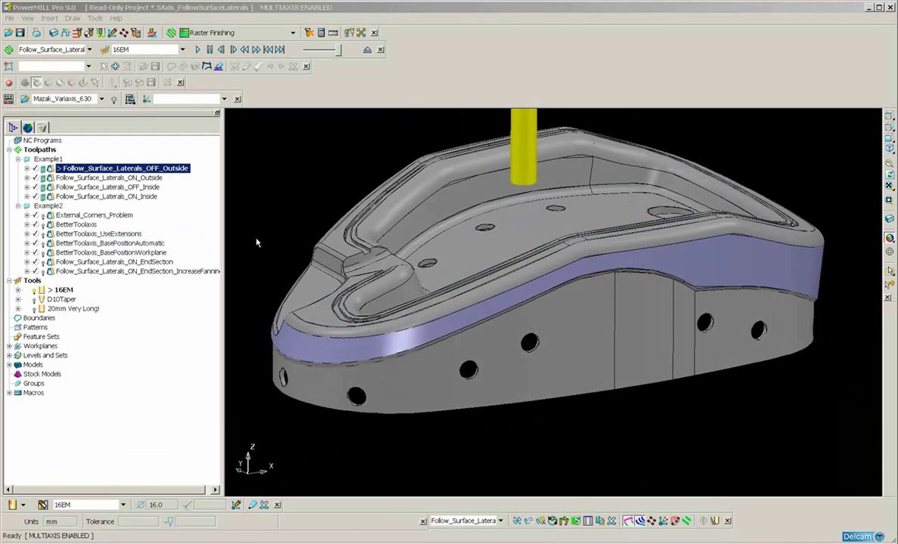
pyautogui.click(191, 417)
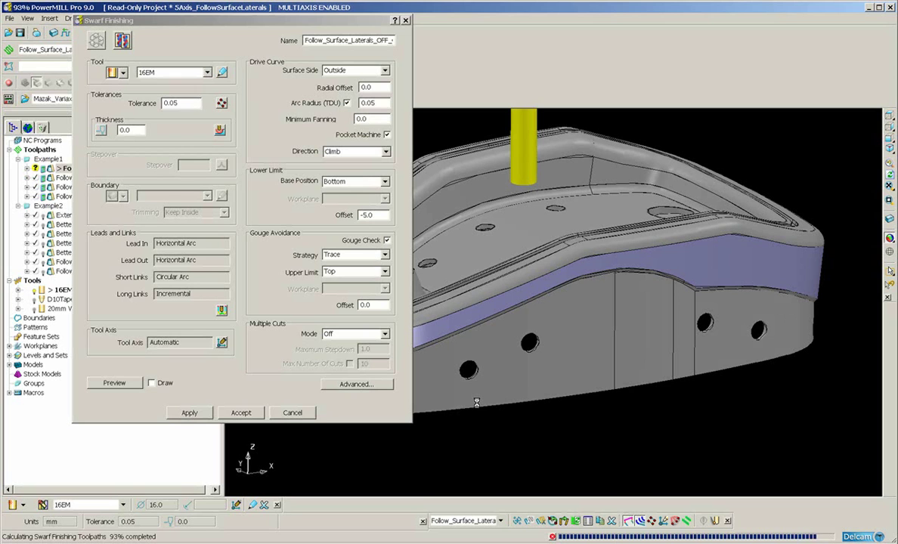
pyautogui.click(300, 414)
# - Simulate the Follow_Surface_Laterals_OFF_Outside toolpath from its start and inspect the tool motion around the part
pyautogui.keyDown('ctrl'); pyautogui.moveTo(501, 359); pyautogui.dragTo(490, 317, button='middle'); pyautogui.keyUp('ctrl')
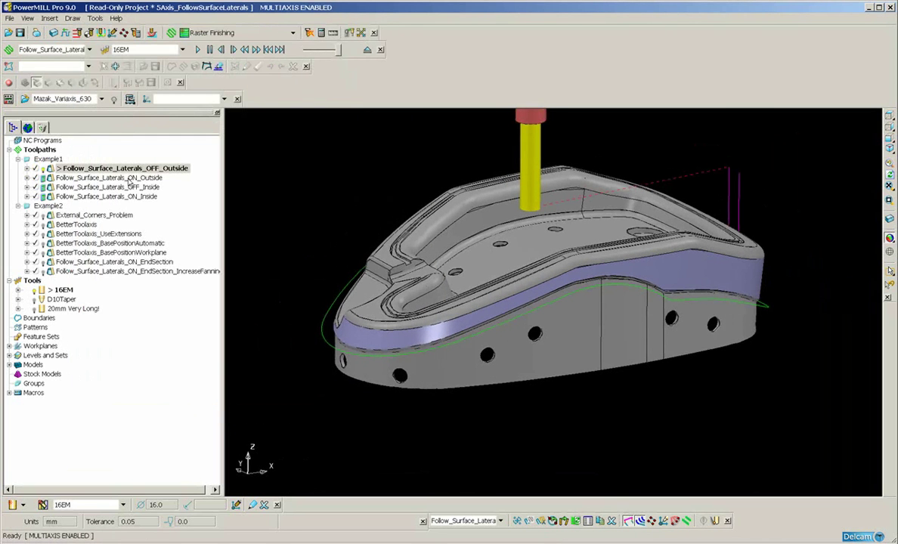
pyautogui.rightClick(55, 169)
pyautogui.click(85, 193)
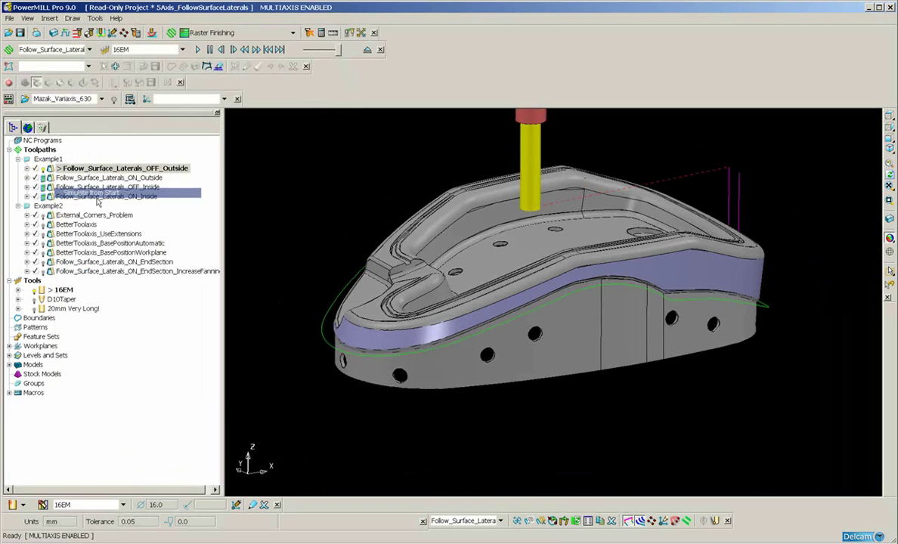
pyautogui.keyDown('shift'); pyautogui.moveTo(501, 264); pyautogui.dragTo(496, 290, button='middle'); pyautogui.keyUp('shift')
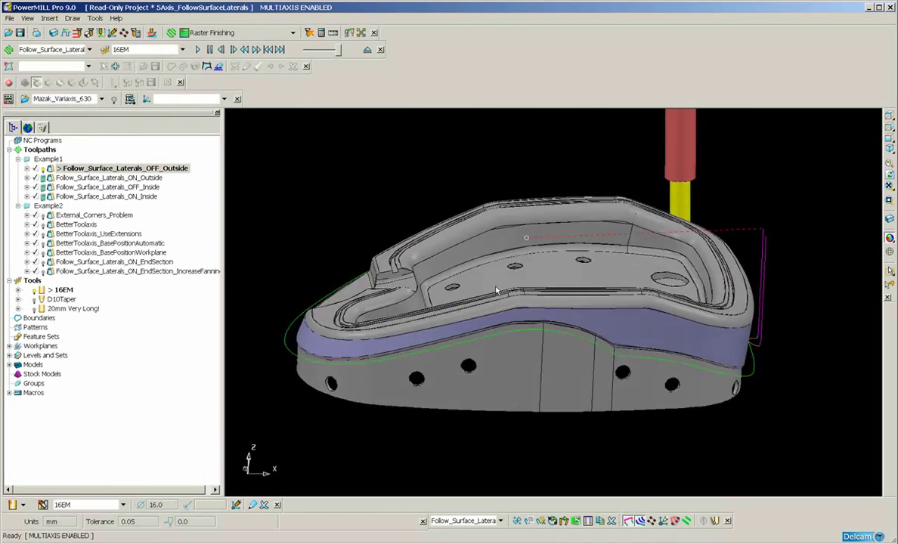
pyautogui.moveTo(496, 290); pyautogui.dragTo(359, 345, button='middle')
# - Activate Follow_Surface_Laterals_ON_Outside, check that Follow Surface Laterals is enabled in its advanced swarf settings, and calculate the toolpath
pyautogui.doubleClick(70, 178)
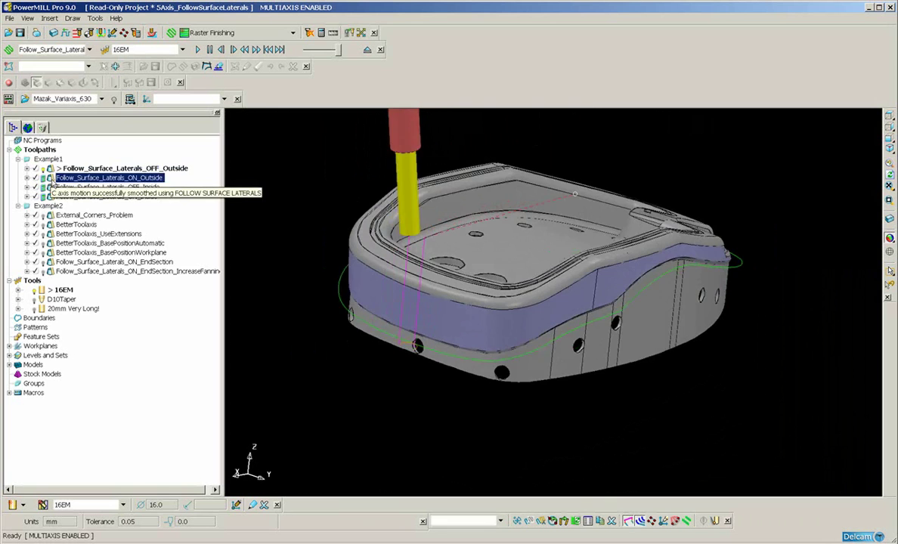
pyautogui.rightClick(65, 180)
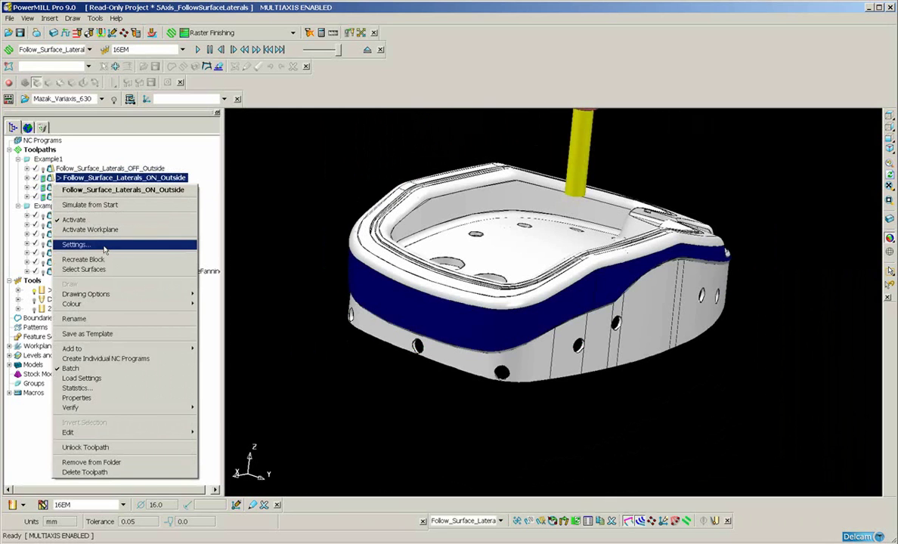
pyautogui.click(105, 246)
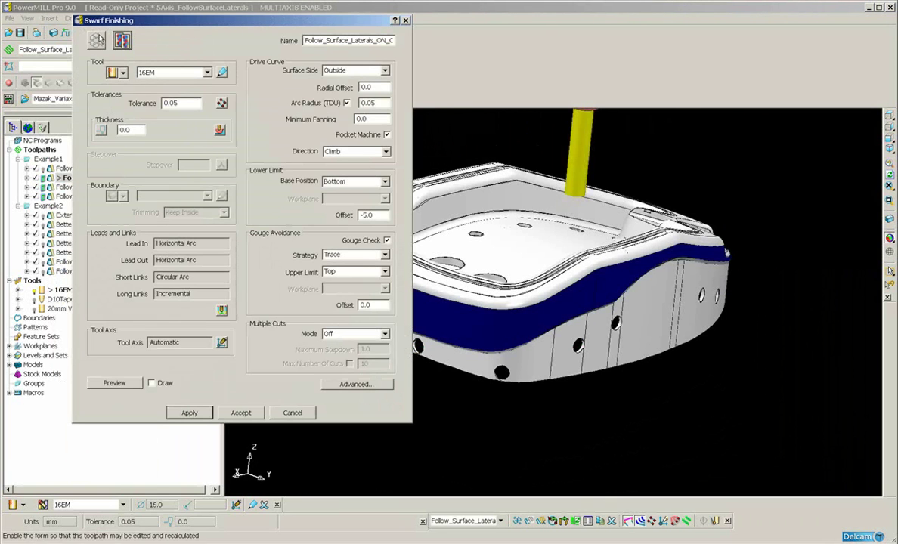
pyautogui.click(358, 386)
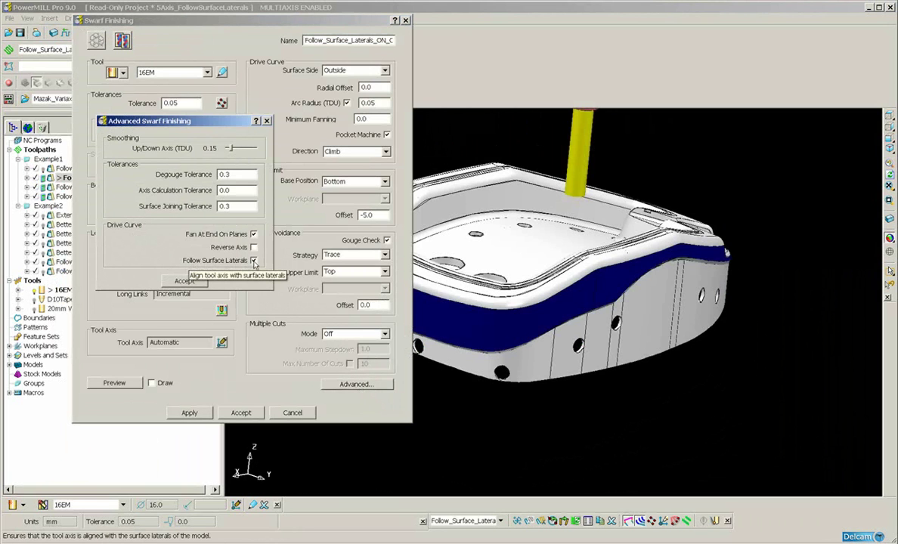
pyautogui.click(184, 281)
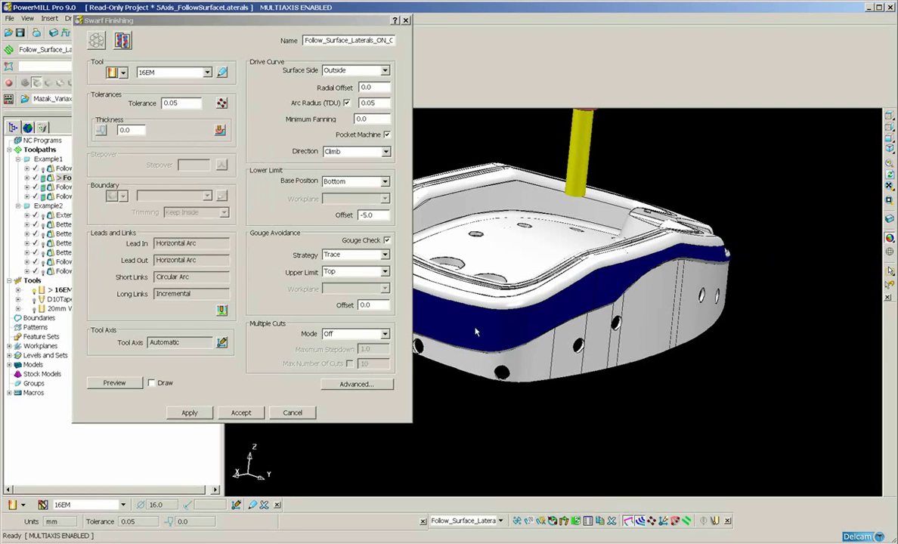
pyautogui.click(189, 412)
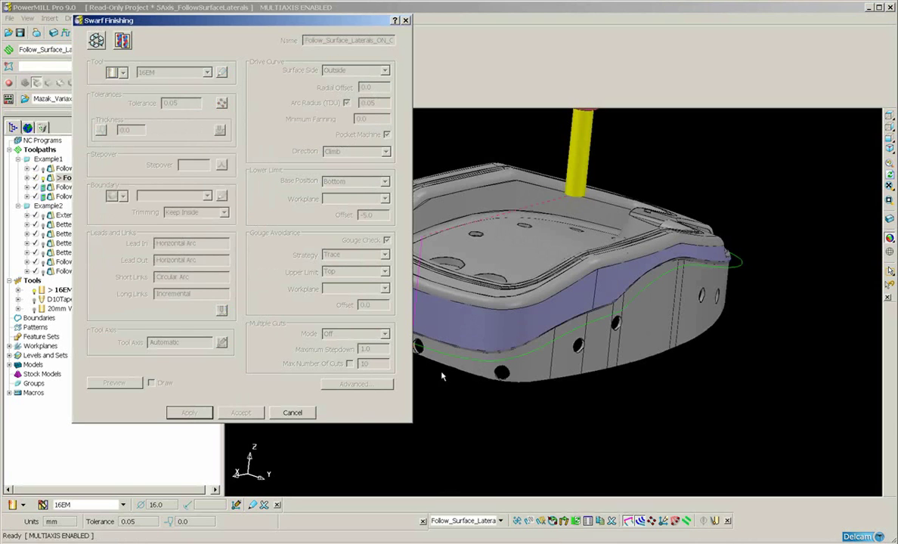
pyautogui.click(294, 413)
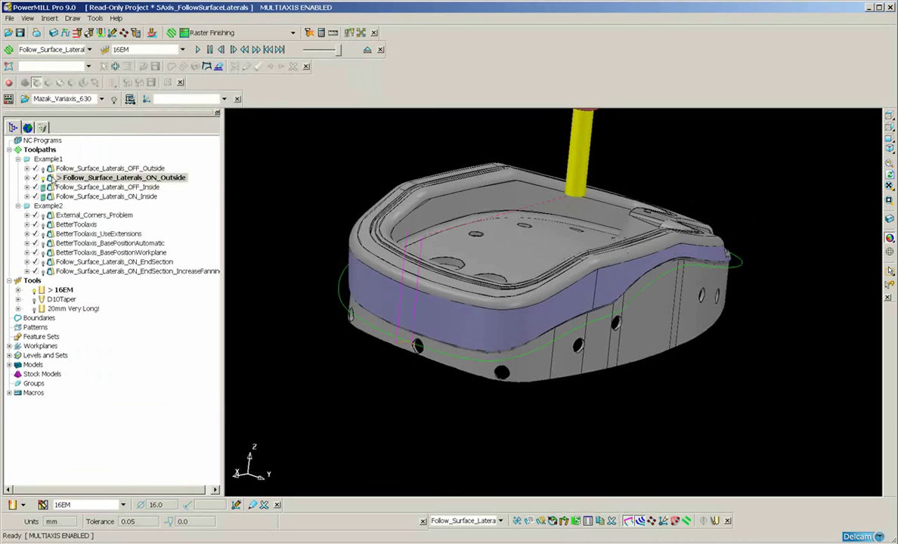
# - Simulate the Follow_Surface_Laterals_ON_Outside toolpath from its start
pyautogui.rightClick(53, 181)
pyautogui.click(87, 205)
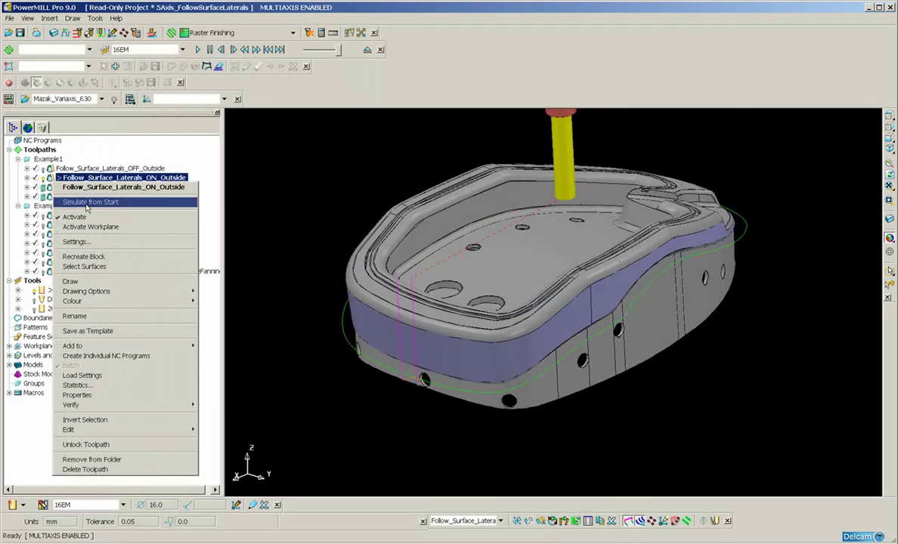
pyautogui.click(197, 50)
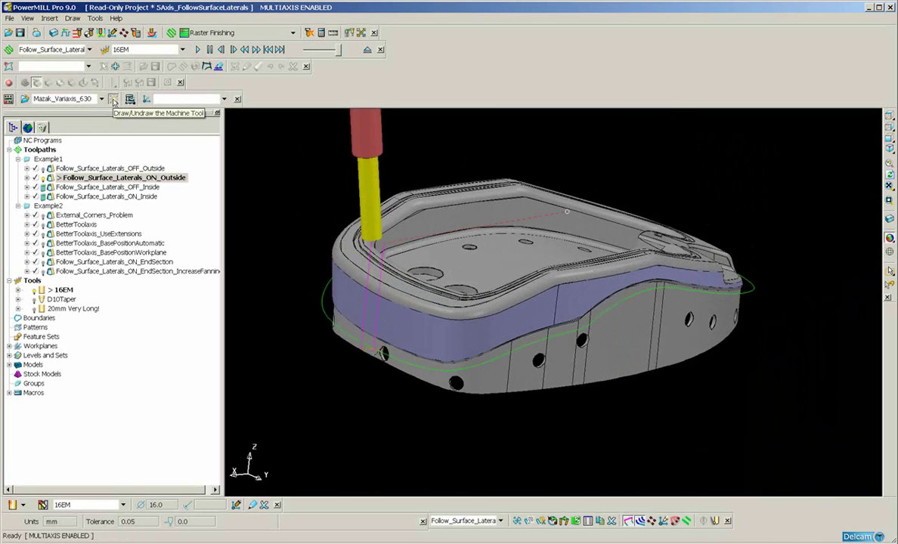
# - Display the Mazak_Variaxis_630 machine tool around the part and bring its table and spindle into view
pyautogui.click(113, 101)
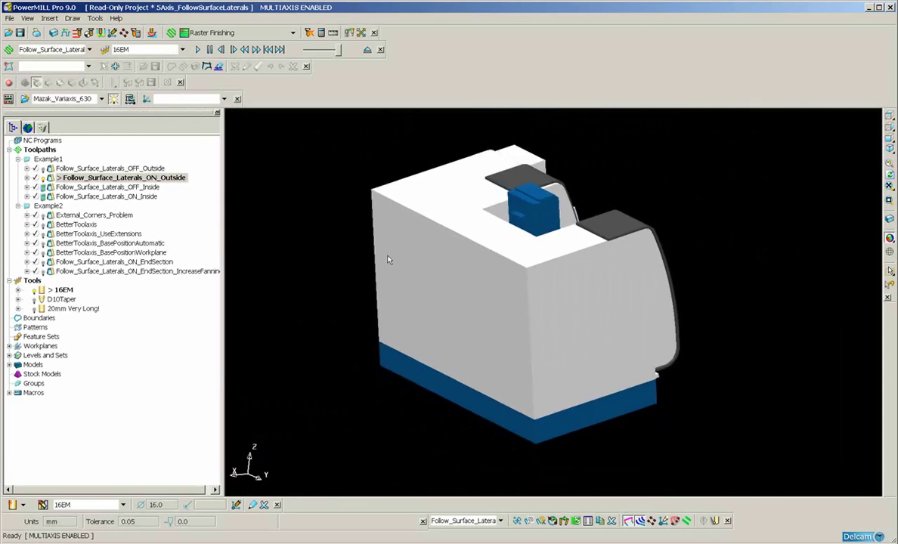
pyautogui.scroll(-1, 385, 257)
pyautogui.moveTo(525, 339)
pyautogui.mouseDown(button='middle')
pyautogui.moveTo(335, 258)
pyautogui.moveTo(369, 288)
pyautogui.moveTo(583, 285)
pyautogui.mouseUp(button='middle')
pyautogui.scroll(5, 546, 317)
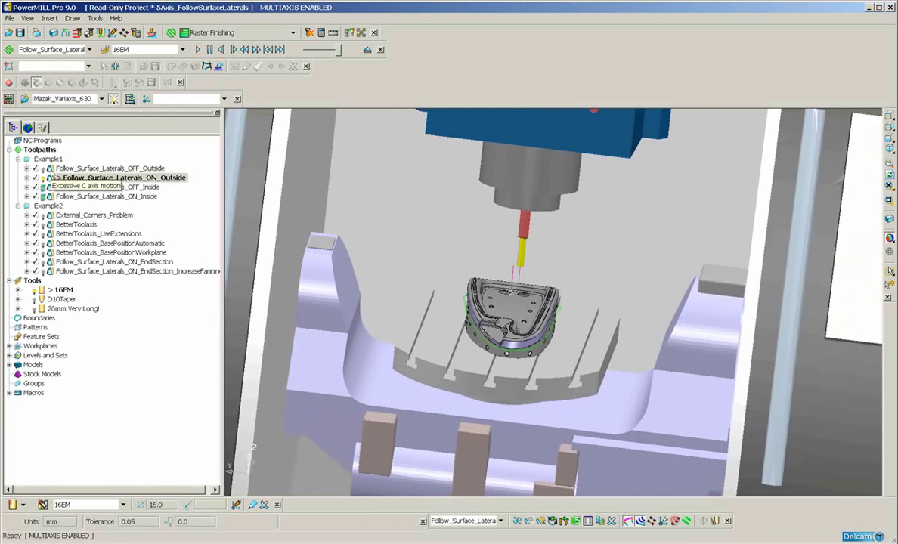
# - Activate Follow_Surface_Laterals_OFF_Outside and simulate it from the start on the displayed machine tool
pyautogui.doubleClick(59, 168)
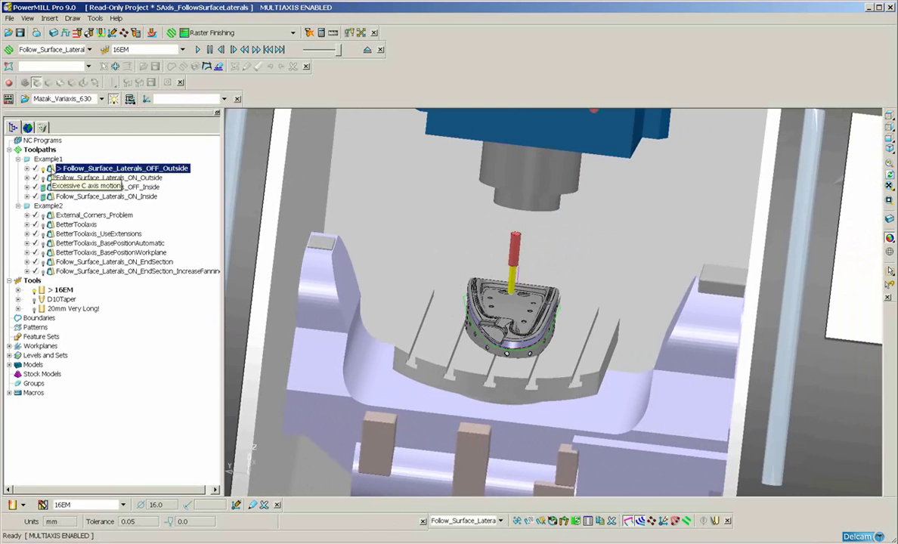
pyautogui.rightClick(53, 172)
pyautogui.click(75, 187)
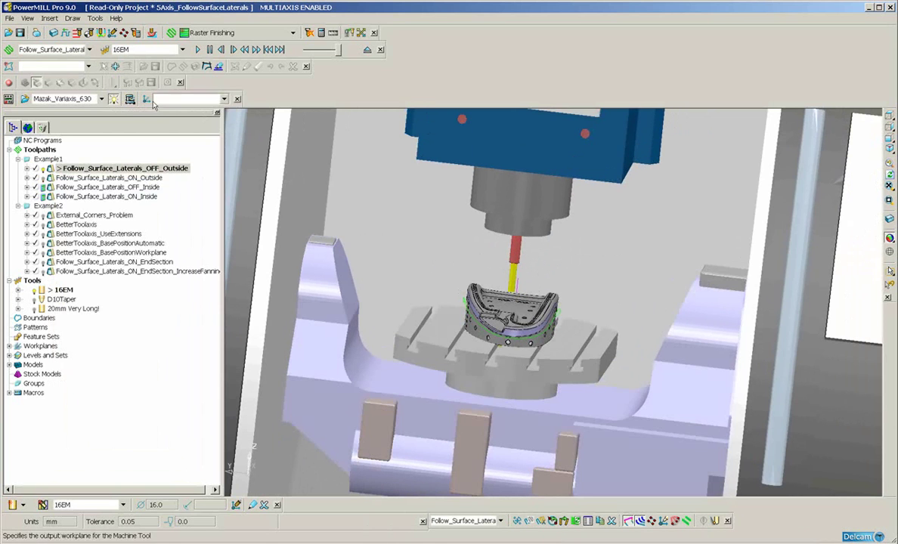
pyautogui.click(198, 50)
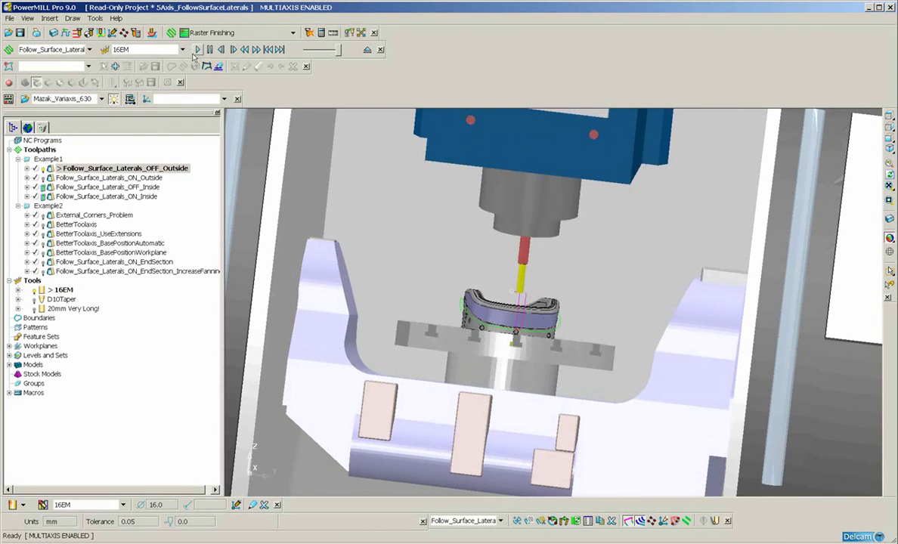
# - Activate Follow_Surface_Laterals_ON_Outside and apply draft angle shading to the model to inspect the part's outer swarf wall
pyautogui.doubleClick(98, 178)
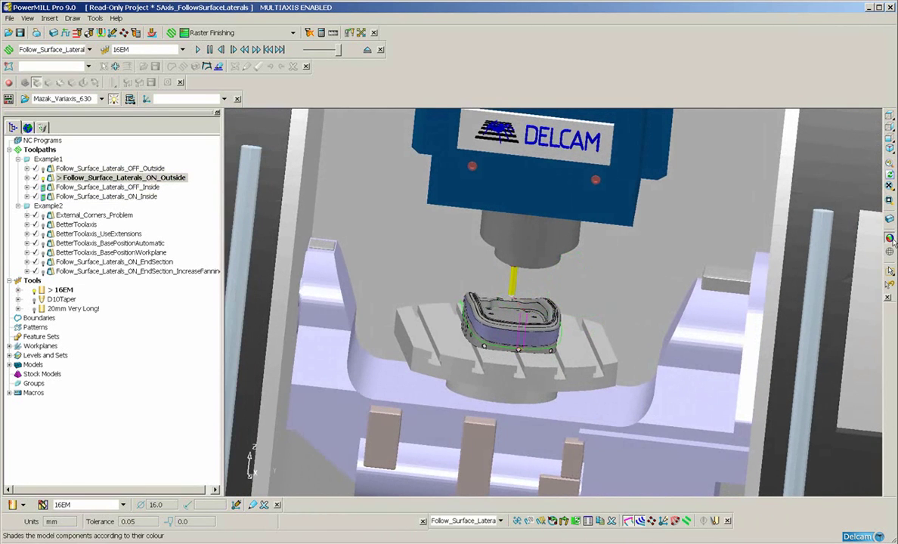
pyautogui.moveTo(893, 239)
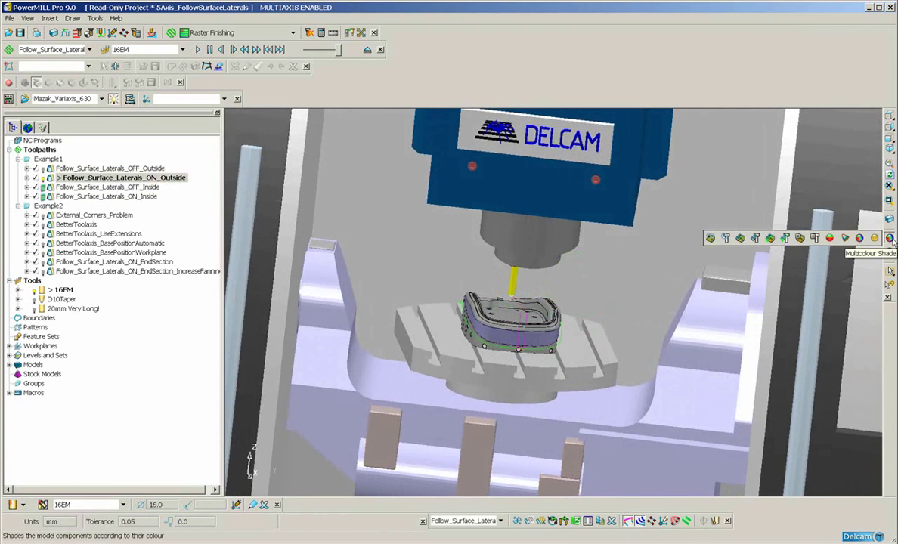
pyautogui.click(831, 239)
pyautogui.moveTo(456, 379); pyautogui.dragTo(480, 314, button='middle')
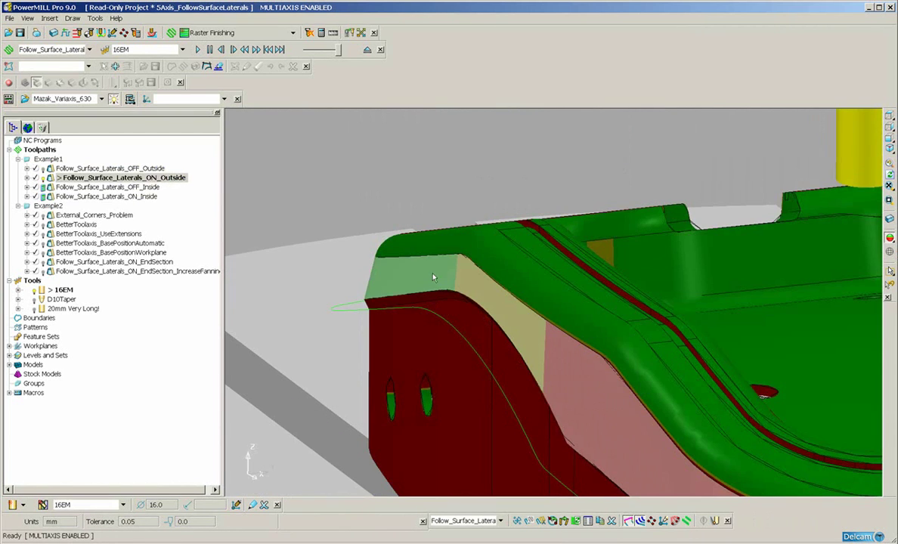
pyautogui.keyDown('ctrl'); pyautogui.keyDown('shift'); pyautogui.moveTo(393, 239); pyautogui.dragTo(579, 376, button='middle'); pyautogui.keyUp('shift'); pyautogui.keyUp('ctrl')
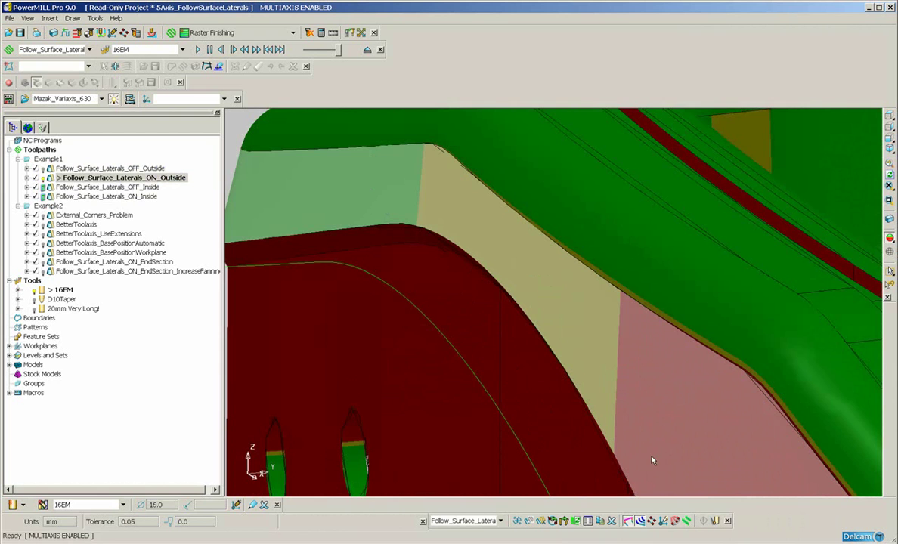
pyautogui.keyDown('ctrl'); pyautogui.moveTo(576, 303); pyautogui.dragTo(602, 360, button='middle'); pyautogui.keyUp('ctrl')
pyautogui.scroll(-5, 603, 364)
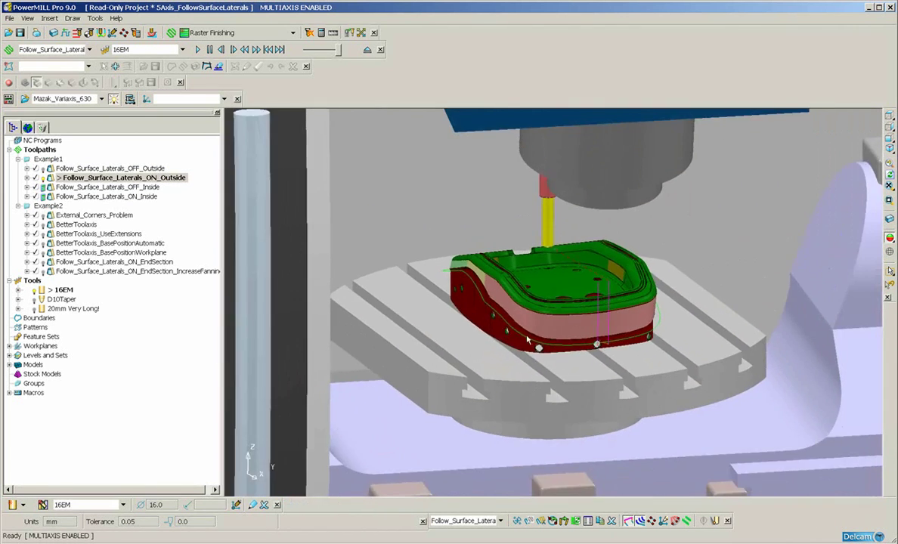
pyautogui.keyDown('shift'); pyautogui.moveTo(527, 341); pyautogui.dragTo(500, 322, button='middle'); pyautogui.keyUp('shift')
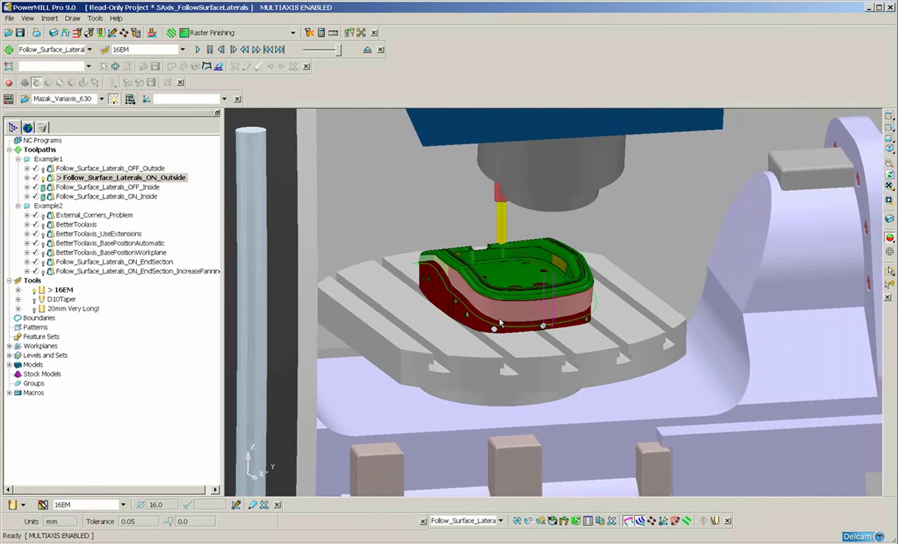
# - Simulate Follow_Surface_Laterals_ON_Outside from the start on the displayed machine tool
pyautogui.moveTo(50, 176)
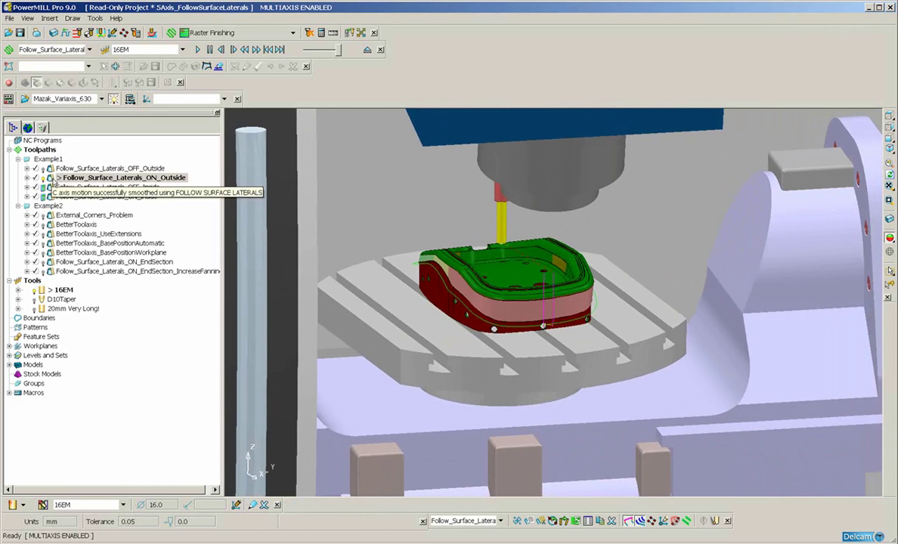
pyautogui.rightClick(52, 181)
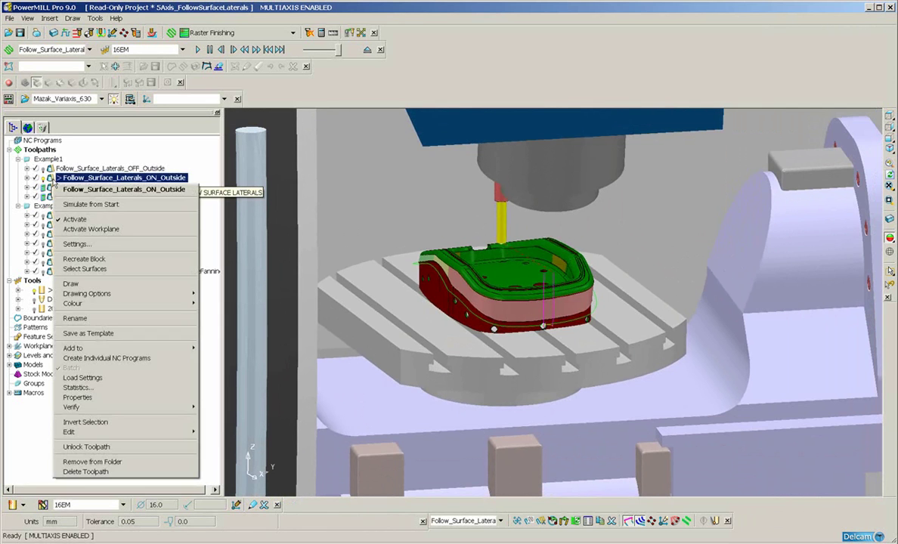
pyautogui.click(89, 204)
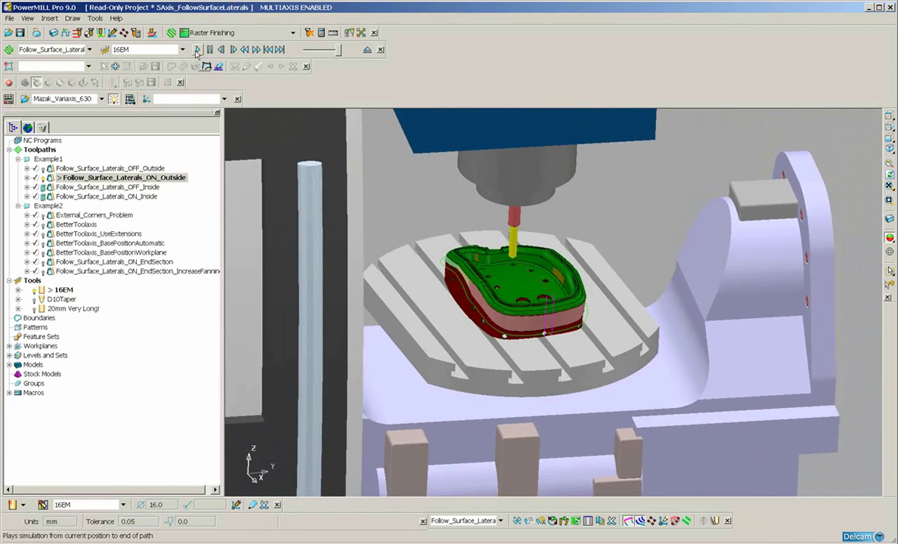
pyautogui.click(196, 50)
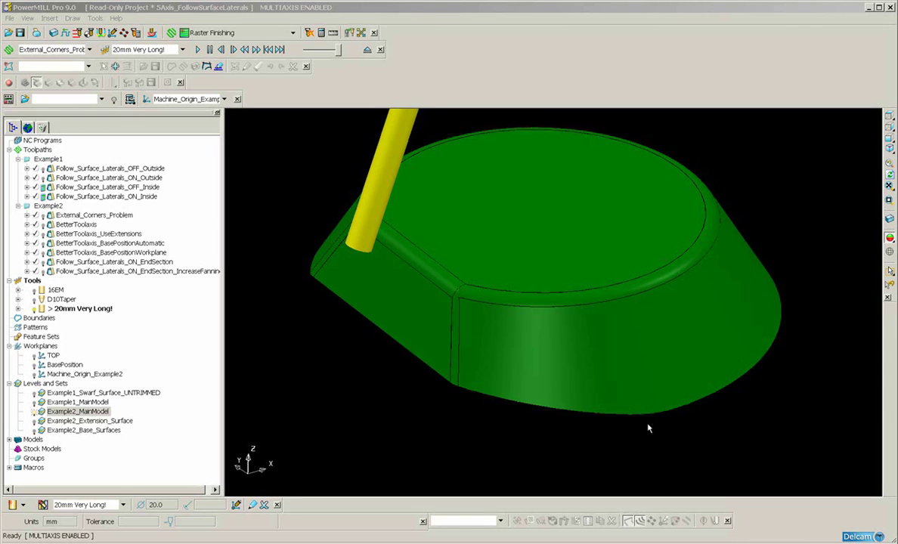
# - Select the tapered side wall surfaces of the Example2 model, including the flat face and corner fillets, and display their wireframe
pyautogui.moveTo(641, 425)
pyautogui.keyDown('shift'); pyautogui.mouseDown(button='middle')
pyautogui.moveTo(610, 413)
pyautogui.moveTo(627, 421)
pyautogui.mouseUp(button='middle'); pyautogui.keyUp('shift')
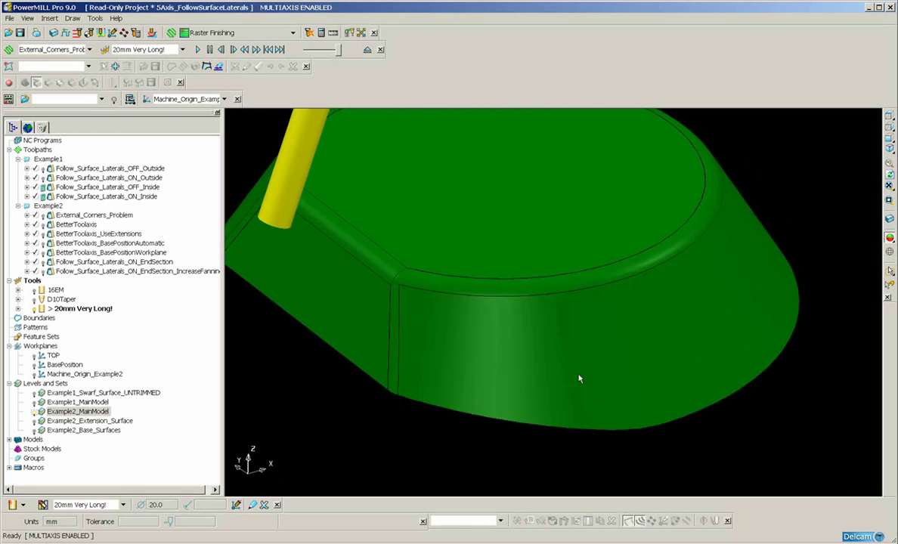
pyautogui.click(461, 364)
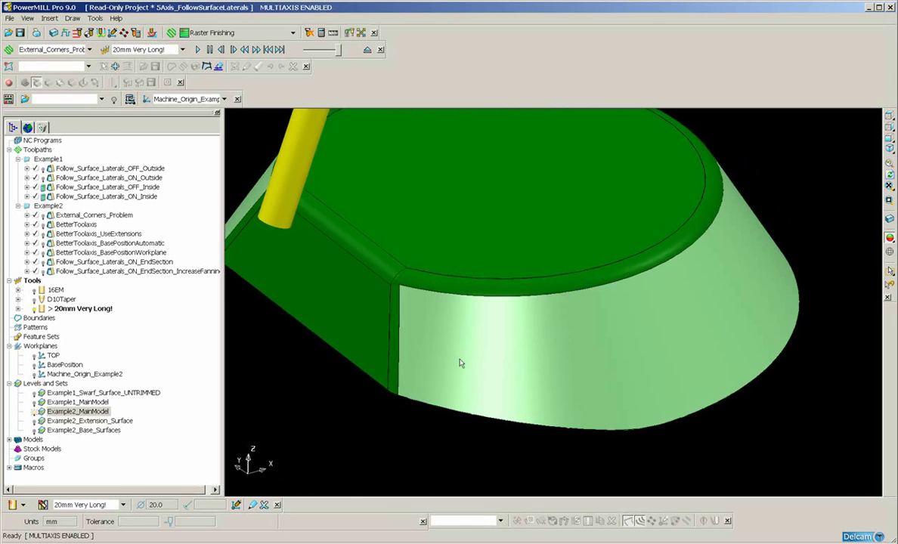
pyautogui.keyDown('shift'); pyautogui.click(392, 341); pyautogui.keyUp('shift')
pyautogui.keyDown('shift'); pyautogui.click(348, 323); pyautogui.keyUp('shift')
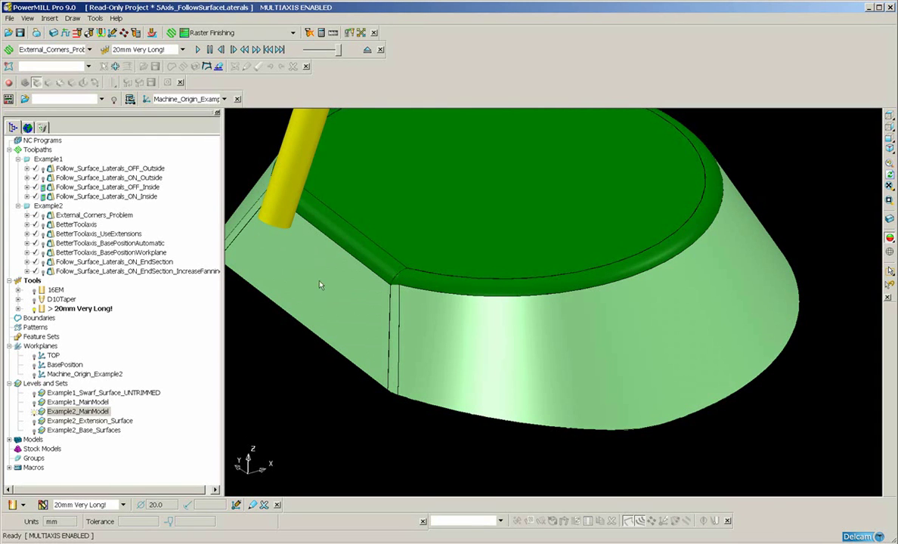
pyautogui.moveTo(320, 285); pyautogui.dragTo(564, 354, button='middle')
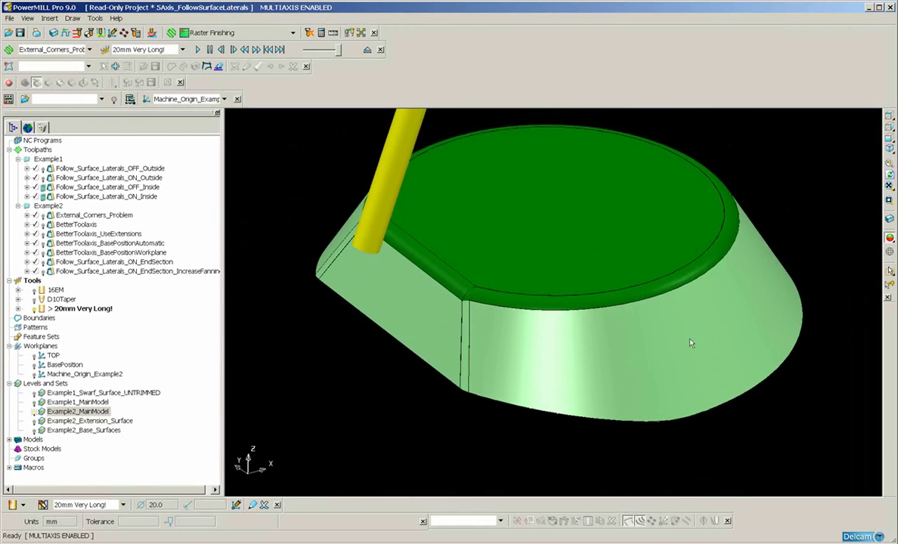
pyautogui.click(890, 253)
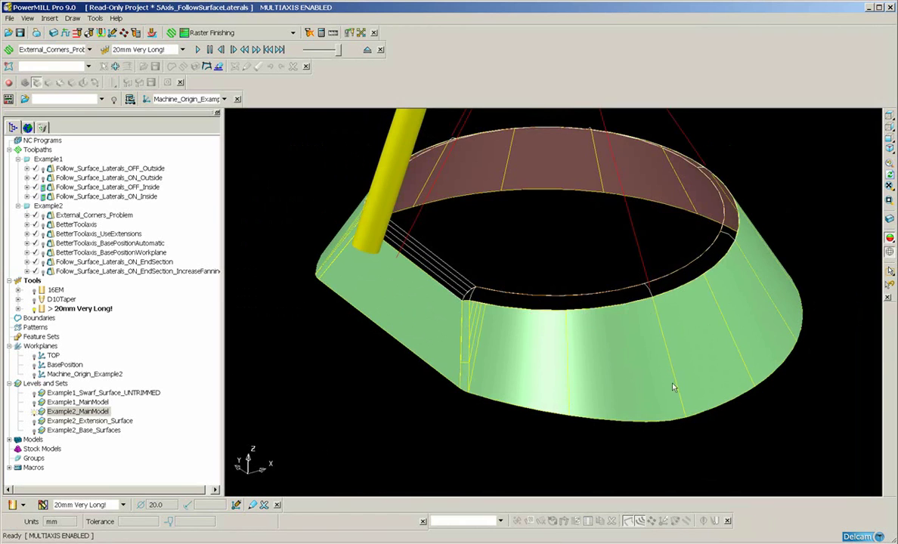
# - Inspect the wireframe laterals at the corner between the flat face and curved wall, and turn off the model wireframe
pyautogui.keyDown('shift'); pyautogui.moveTo(661, 366); pyautogui.dragTo(643, 321, button='middle'); pyautogui.keyUp('shift')
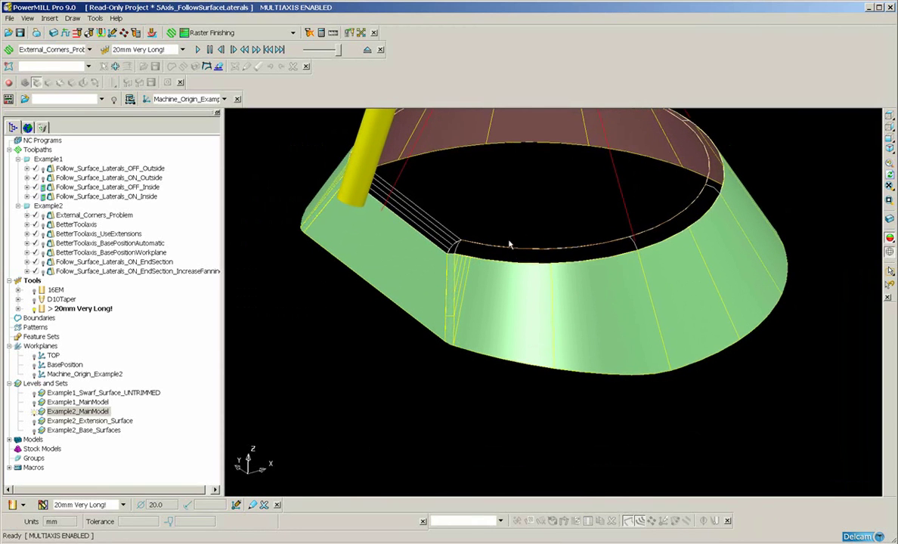
pyautogui.moveTo(472, 223); pyautogui.dragTo(374, 343)
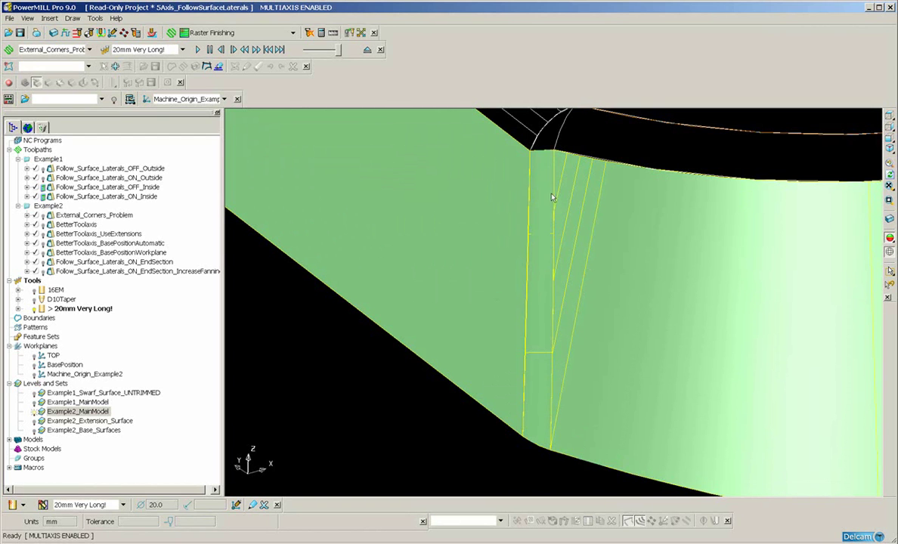
pyautogui.keyDown('ctrl'); pyautogui.moveTo(547, 219); pyautogui.dragTo(499, 312, button='middle'); pyautogui.keyUp('ctrl')
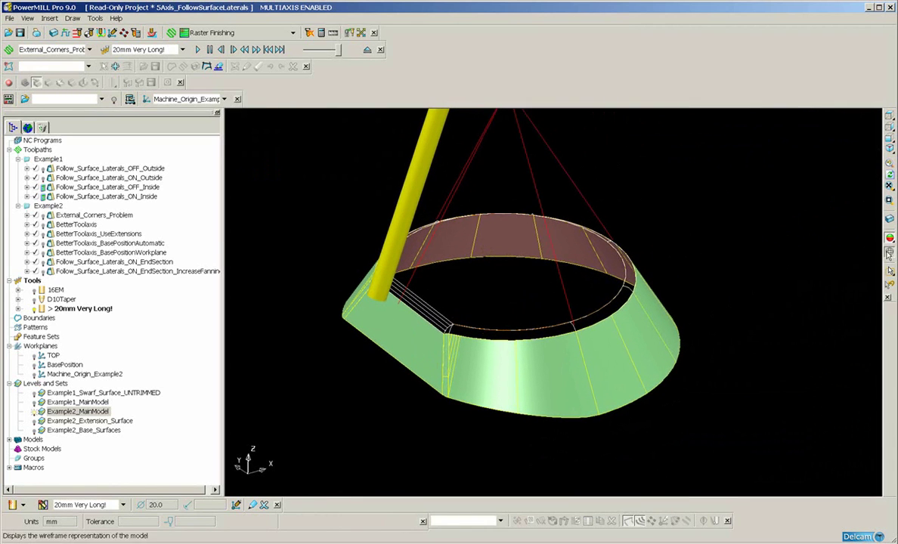
pyautogui.click(890, 254)
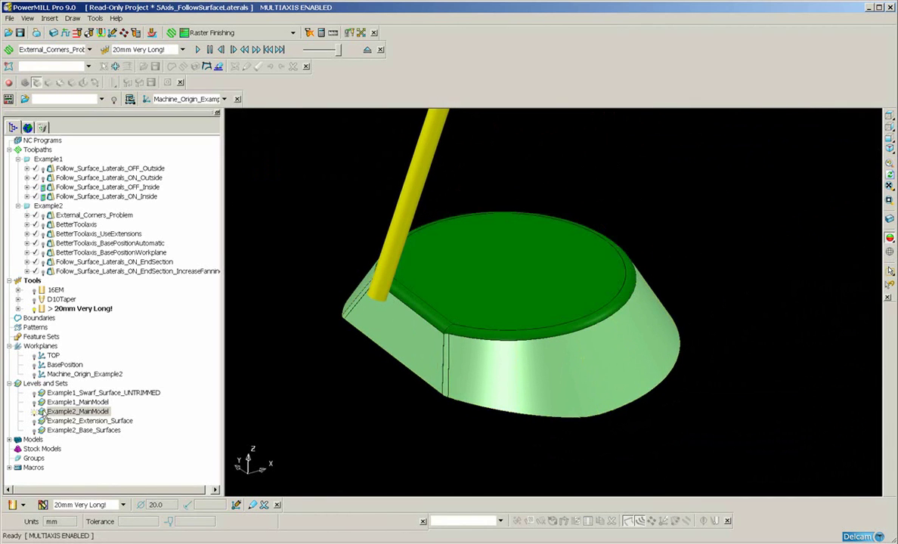
# - Set the machine tool's output workplane to Machine_Origin_Example2
pyautogui.click(42, 413)
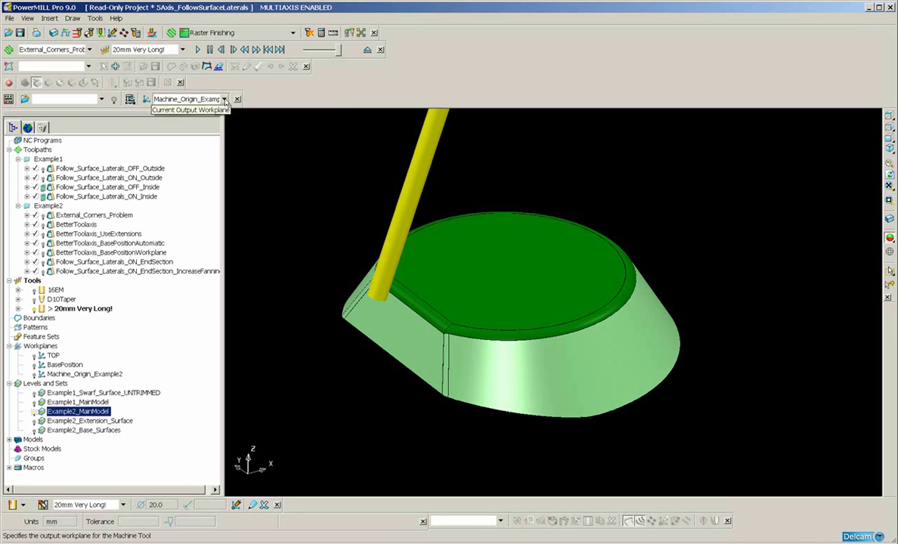
pyautogui.click(225, 100)
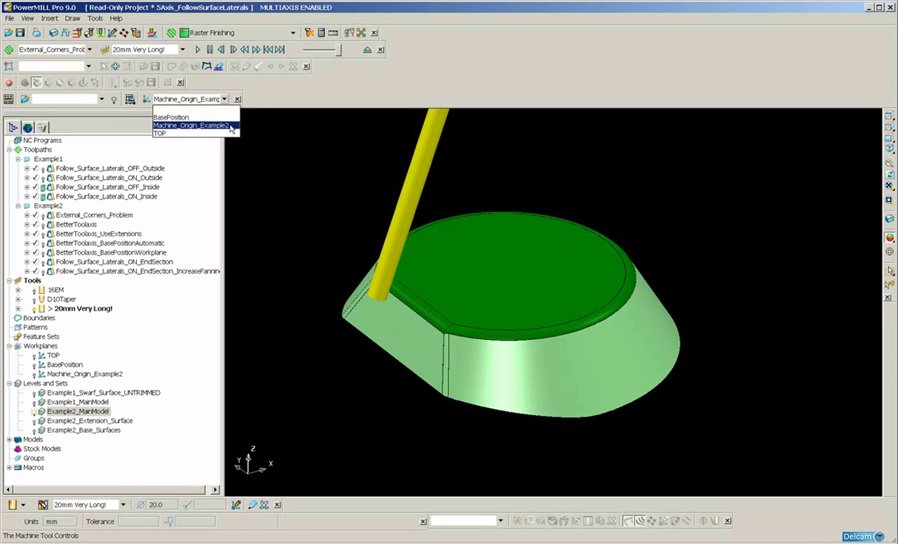
pyautogui.click(193, 125)
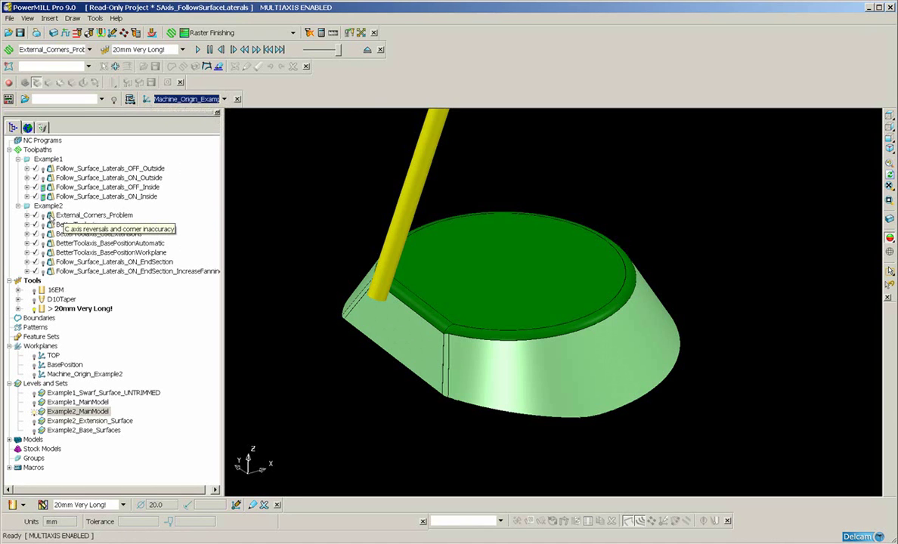
# - Activate the External_Corners_Problem toolpath, simulate it from the start, and inspect its path around the corner of the flat face
pyautogui.click(50, 215)
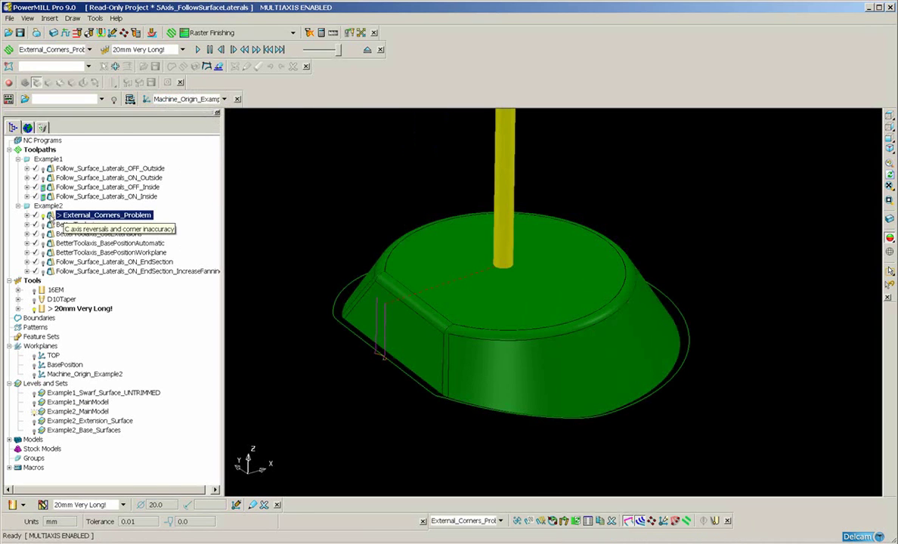
pyautogui.rightClick(50, 215)
pyautogui.click(68, 243)
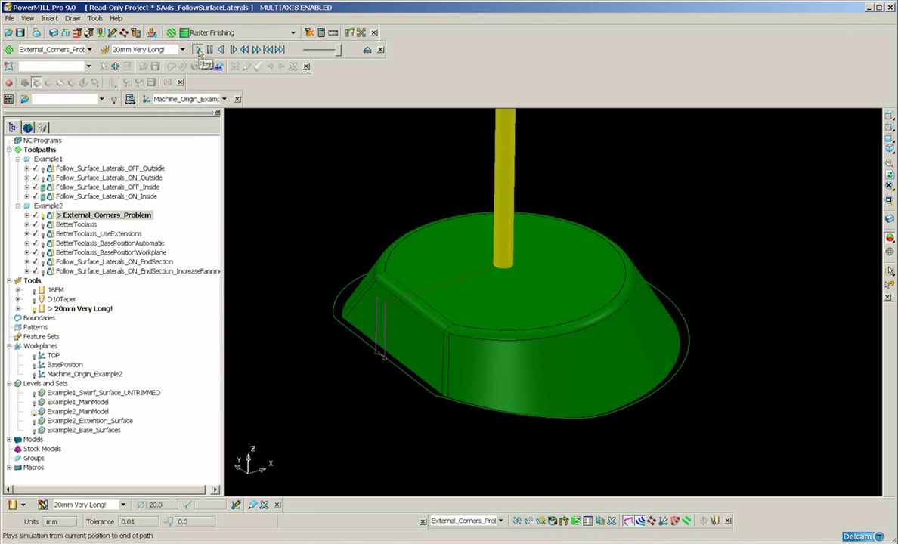
pyautogui.click(199, 50)
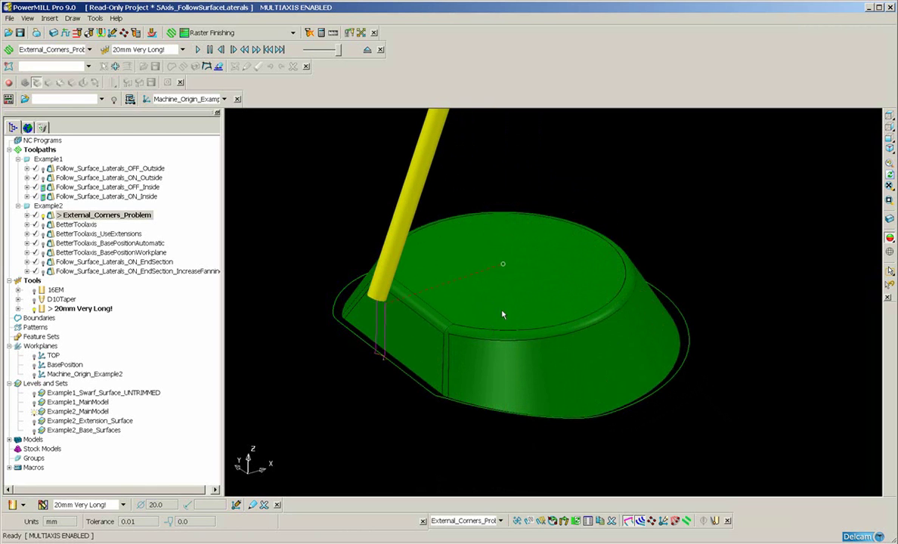
pyautogui.moveTo(522, 299); pyautogui.dragTo(386, 432)
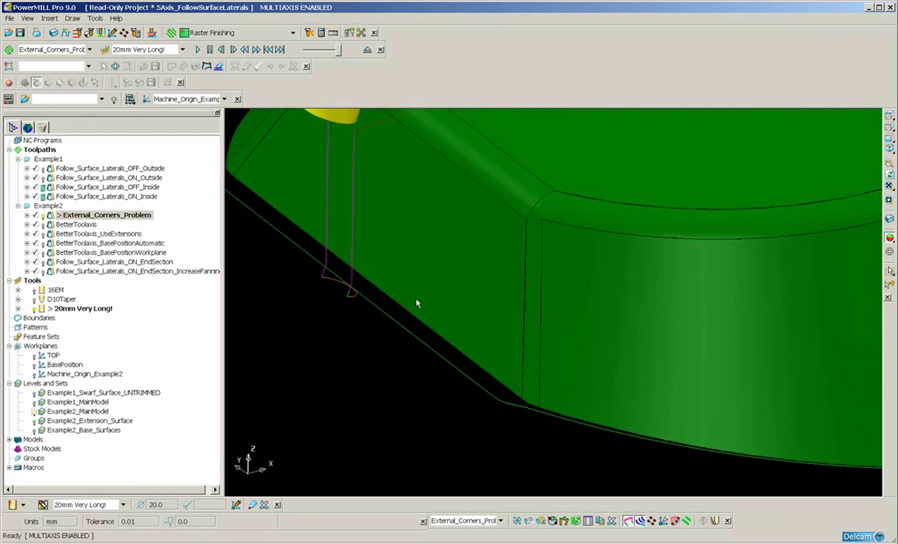
pyautogui.scroll(-5, 417, 303)
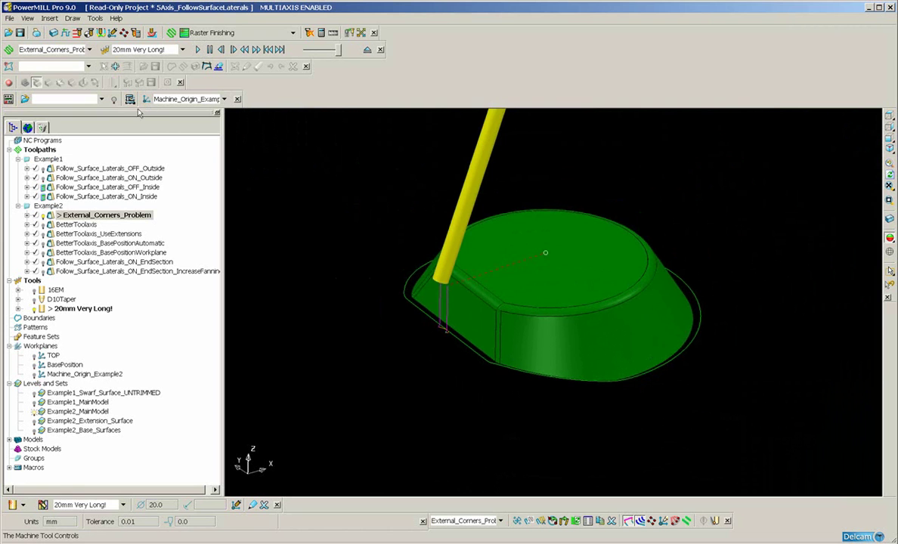
# - Load the Mazak_Variaxis_630 machine tool and display it around the part
pyautogui.click(102, 99)
pyautogui.click(67, 115)
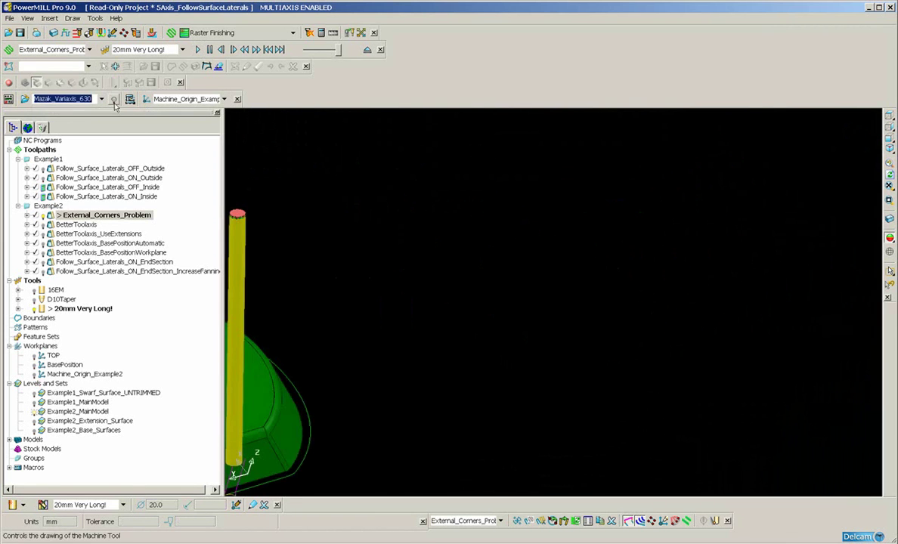
pyautogui.click(114, 102)
pyautogui.keyDown('shift'); pyautogui.moveTo(455, 305); pyautogui.dragTo(575, 249, button='middle'); pyautogui.keyUp('shift')
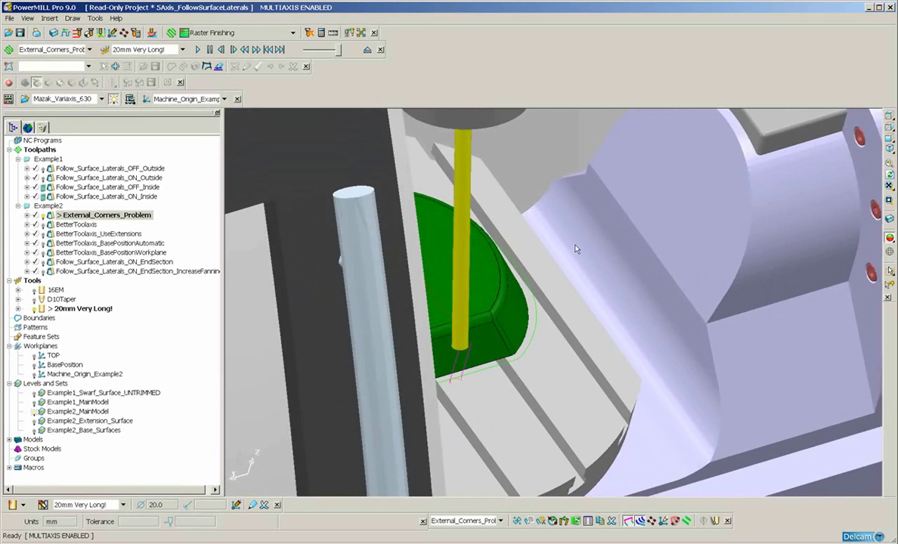
pyautogui.moveTo(565, 306); pyautogui.dragTo(477, 316, button='middle')
# - Simulate External_Corners_Problem from the start on the Mazak_Variaxis_630 and inspect the flat face with its two corners
pyautogui.rightClick(52, 217)
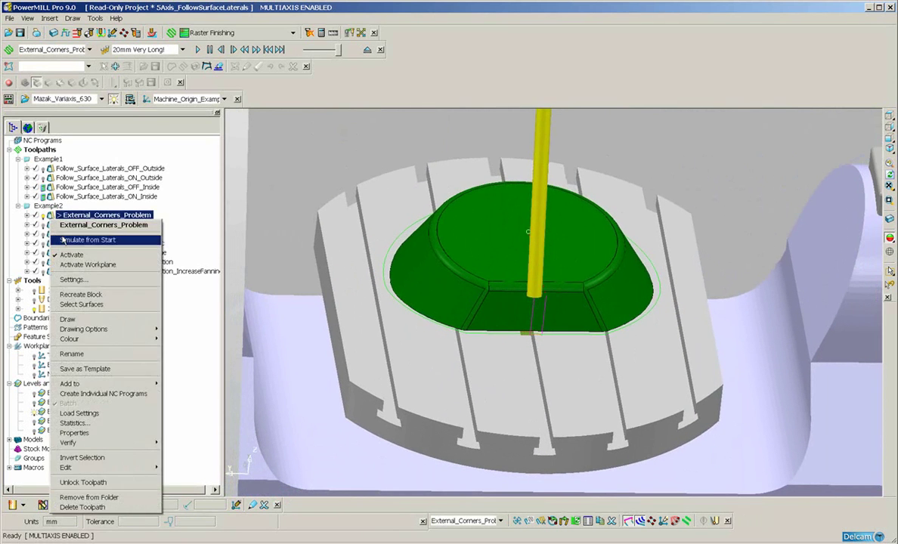
pyautogui.click(64, 240)
pyautogui.click(197, 50)
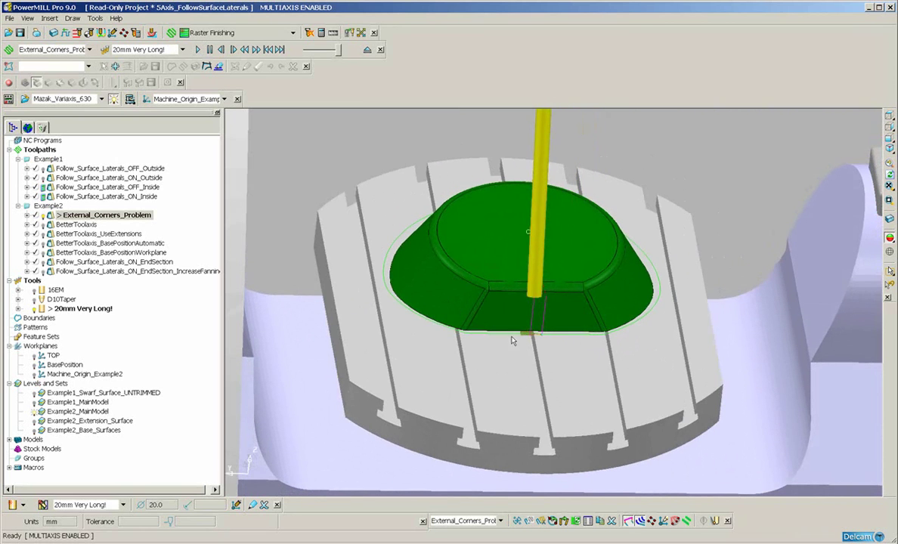
pyautogui.scroll(5, 511, 341)
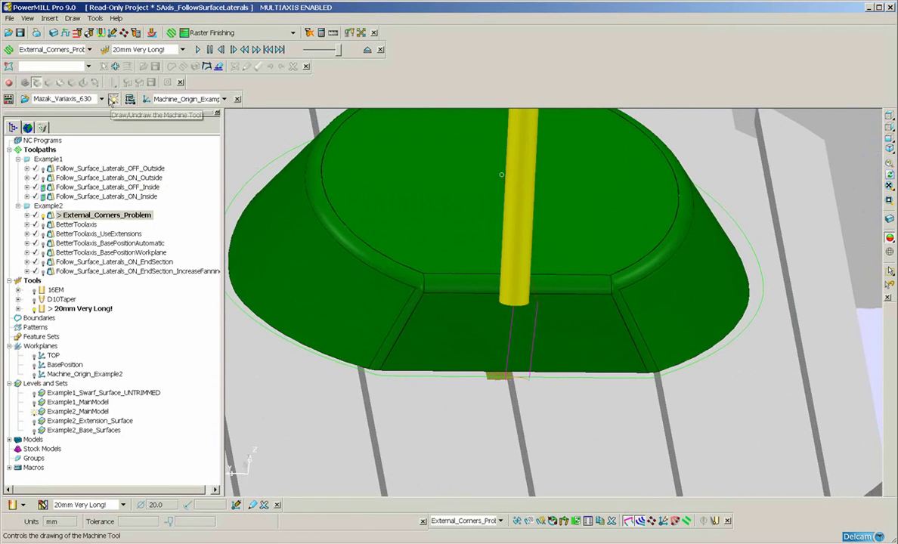
# - Clear the selected machine tool and show the part alone in an isometric view
pyautogui.click(102, 100)
pyautogui.click(92, 109)
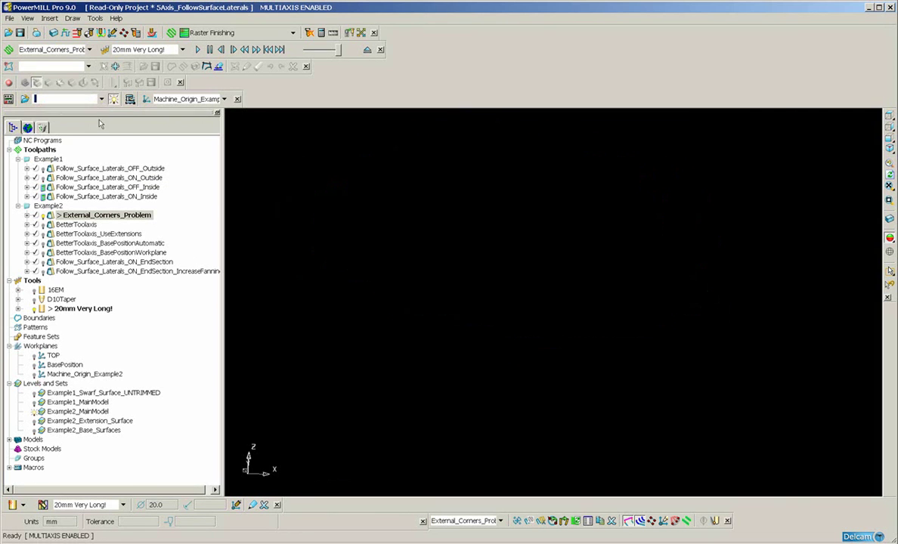
pyautogui.hotkey('ctrl', '1')
pyautogui.keyDown('shift'); pyautogui.moveTo(507, 386); pyautogui.dragTo(505, 288, button='middle'); pyautogui.keyUp('shift')
pyautogui.scroll(5, 509, 333)
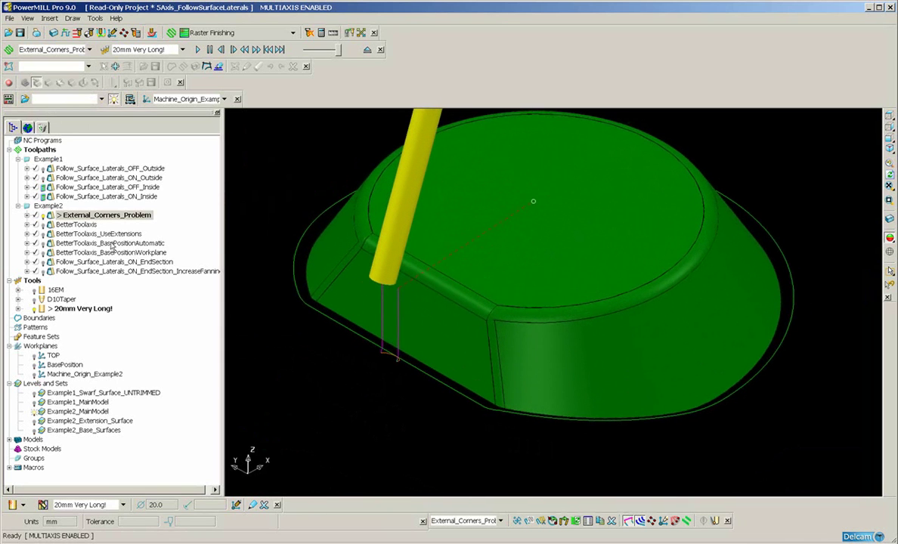
# - Activate BetterToolaxis, select only the part's curved outer wall surface, and set the toolpath to simulate from the start
pyautogui.click(49, 226)
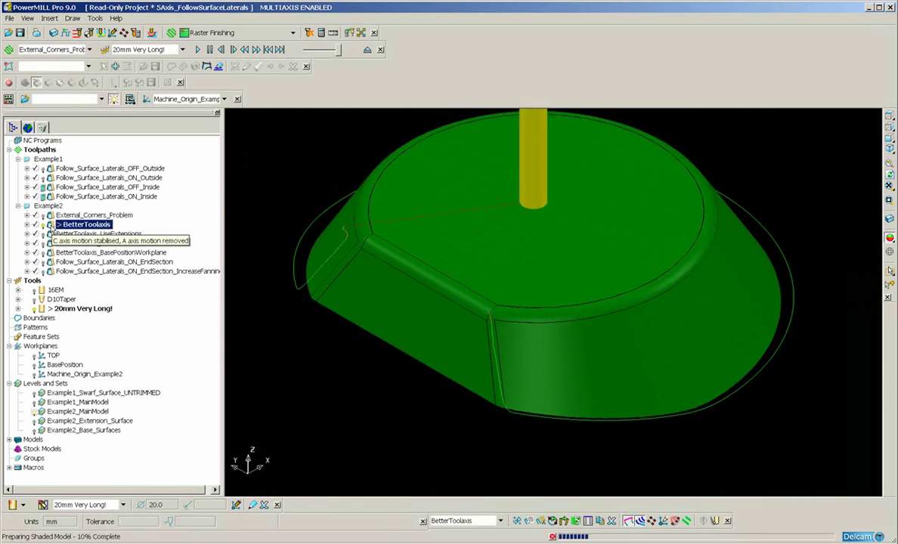
pyautogui.click(566, 374)
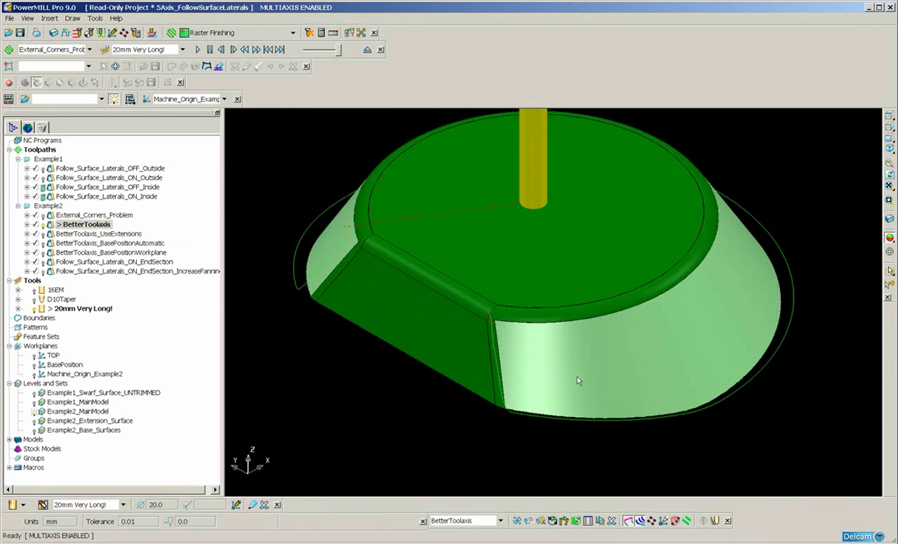
pyautogui.keyDown('shift'); pyautogui.moveTo(596, 381); pyautogui.dragTo(463, 335, button='middle'); pyautogui.keyUp('shift')
pyautogui.scroll(3, 570, 376)
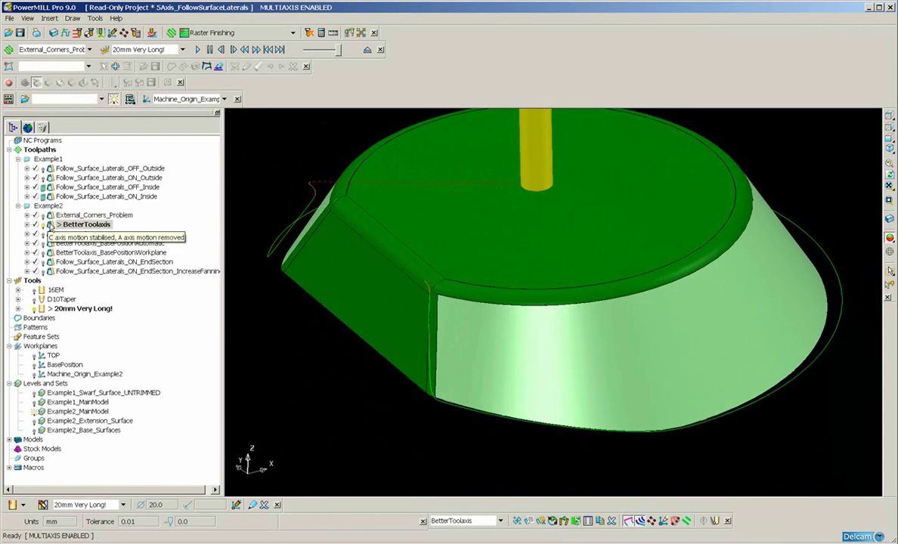
pyautogui.rightClick(53, 226)
pyautogui.click(83, 248)
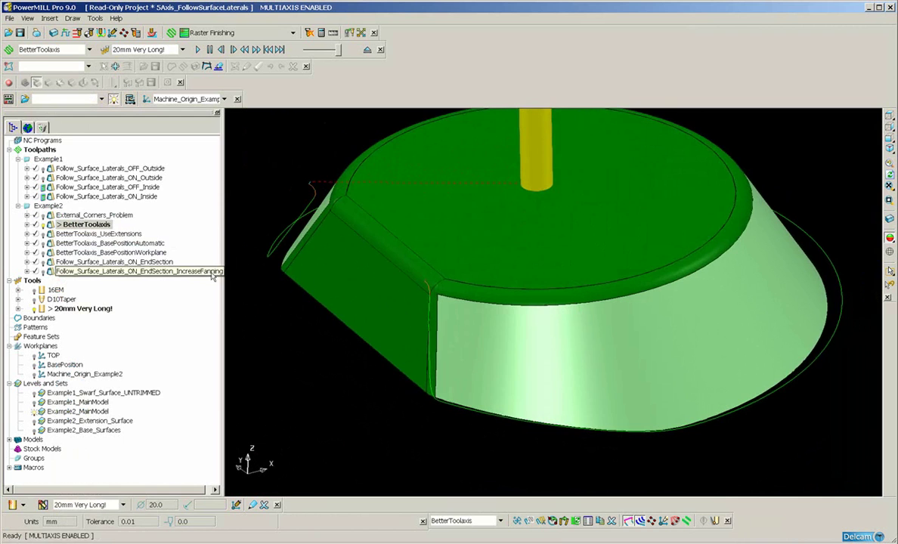
# - Create a copy of the BetterToolaxis swarf finishing toolpath from its settings and calculate it for the selected curved wall
pyautogui.rightClick(57, 226)
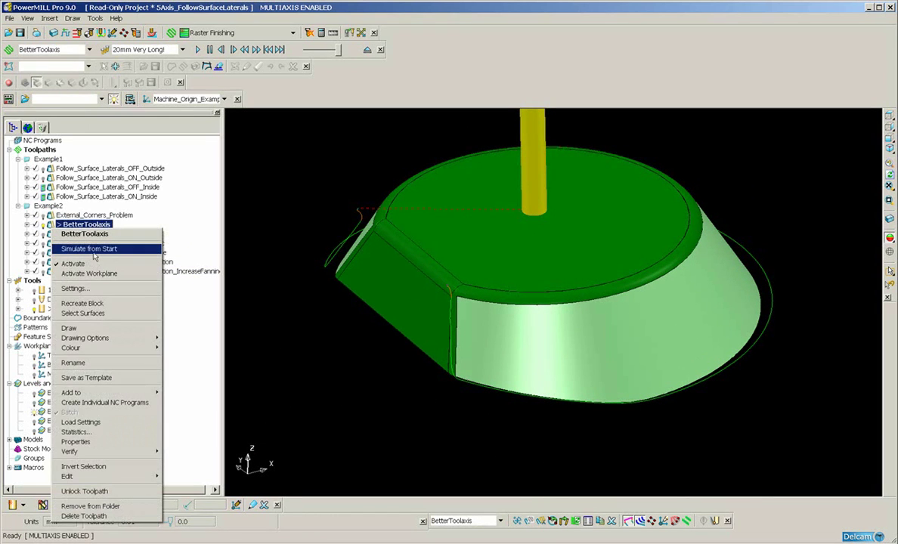
pyautogui.click(92, 288)
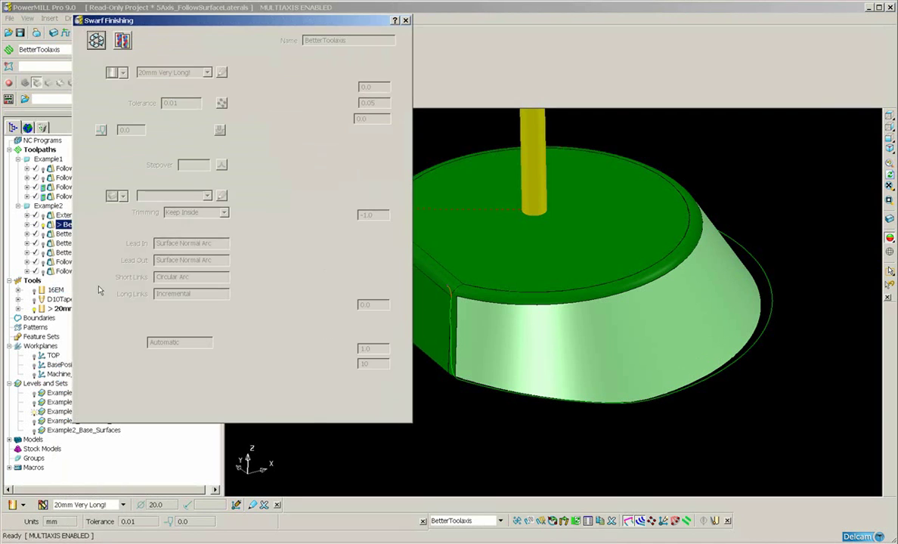
pyautogui.click(115, 37)
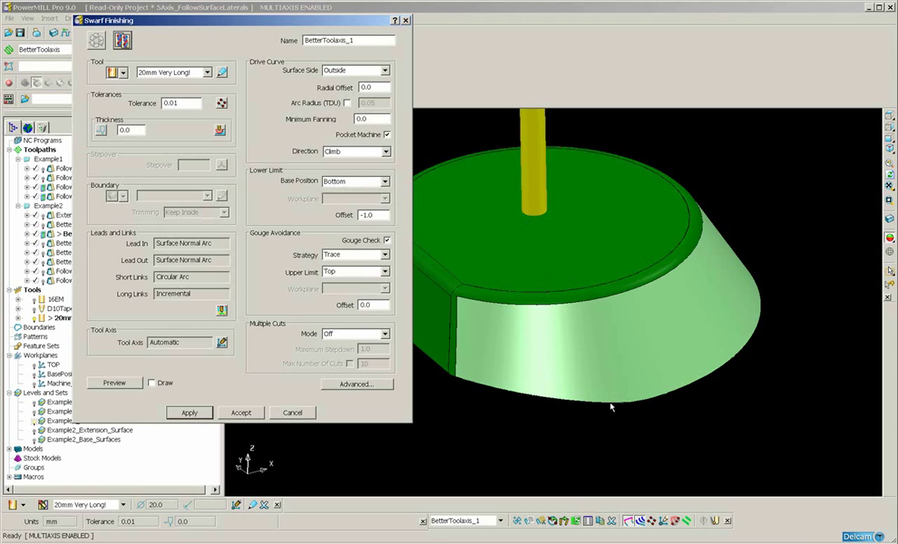
pyautogui.click(189, 412)
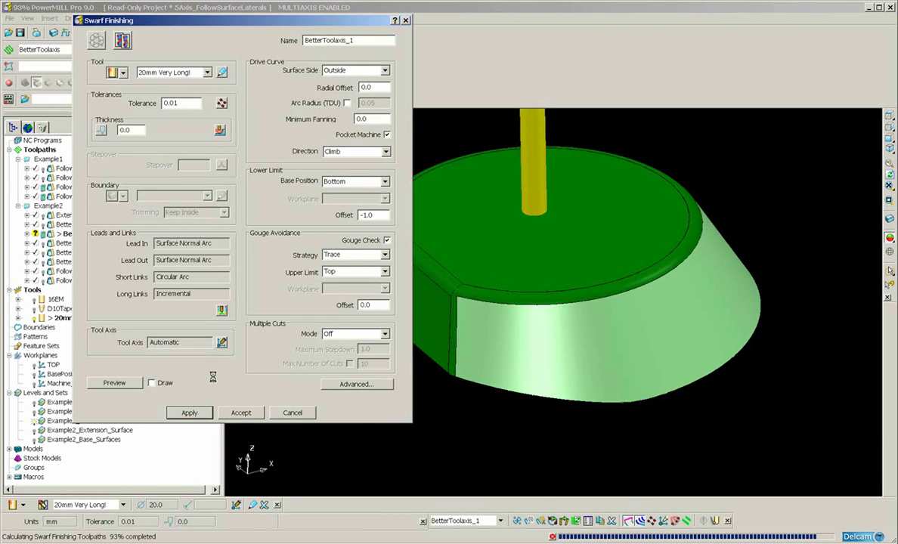
pyautogui.click(294, 413)
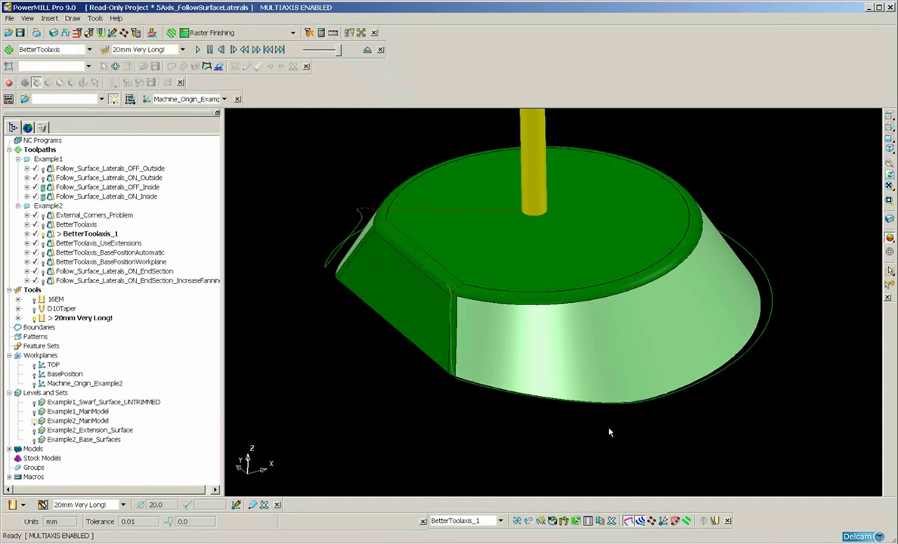
# - Examine the copied toolpath at the corner fillet and display the model wireframe to compare it with the curved wall's laterals
pyautogui.moveTo(610, 432); pyautogui.dragTo(621, 382, button='middle')
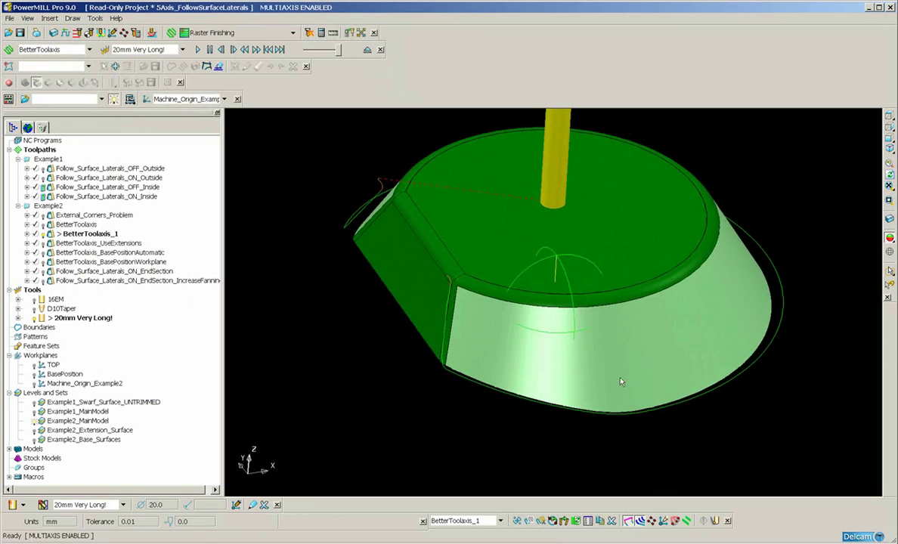
pyautogui.keyDown('ctrl'); pyautogui.keyDown('shift'); pyautogui.moveTo(531, 261); pyautogui.dragTo(398, 405, button='middle'); pyautogui.keyUp('shift'); pyautogui.keyUp('ctrl')
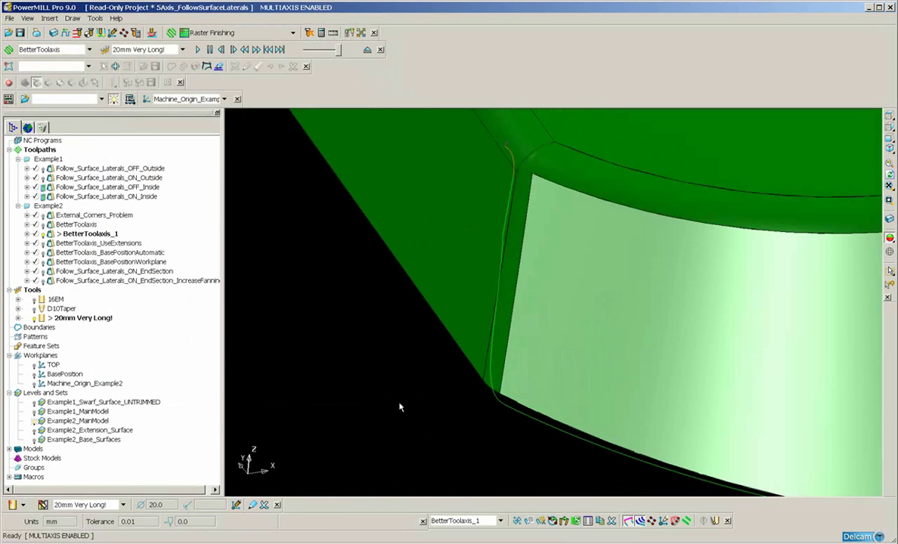
pyautogui.keyDown('shift'); pyautogui.moveTo(444, 310); pyautogui.dragTo(349, 317, button='middle'); pyautogui.keyUp('shift')
pyautogui.scroll(-2, 396, 344)
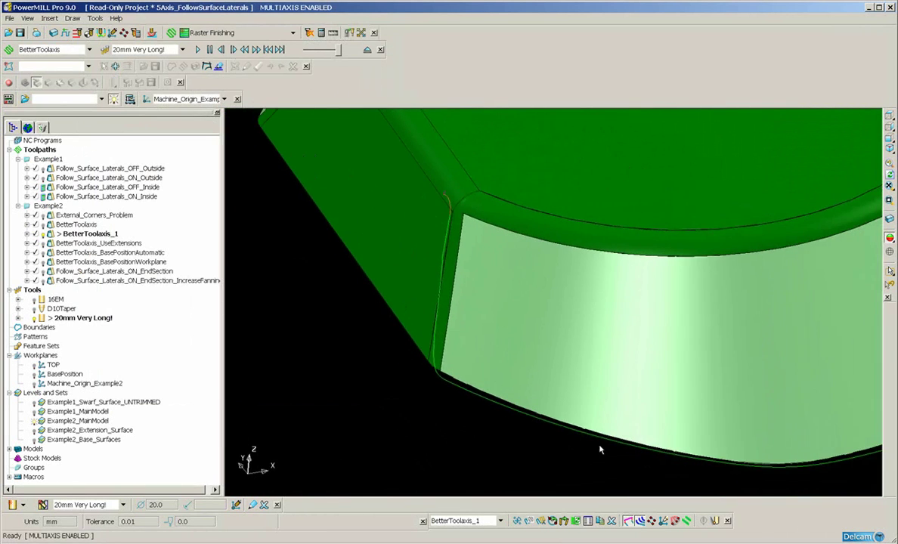
pyautogui.moveTo(599, 451); pyautogui.dragTo(691, 452, button='middle')
pyautogui.moveTo(571, 440); pyautogui.dragTo(616, 442, button='middle')
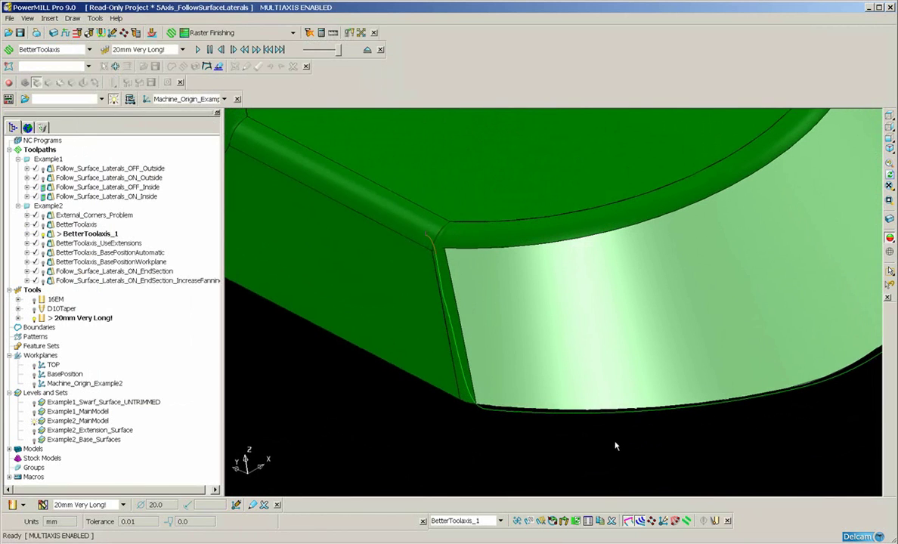
pyautogui.click(890, 252)
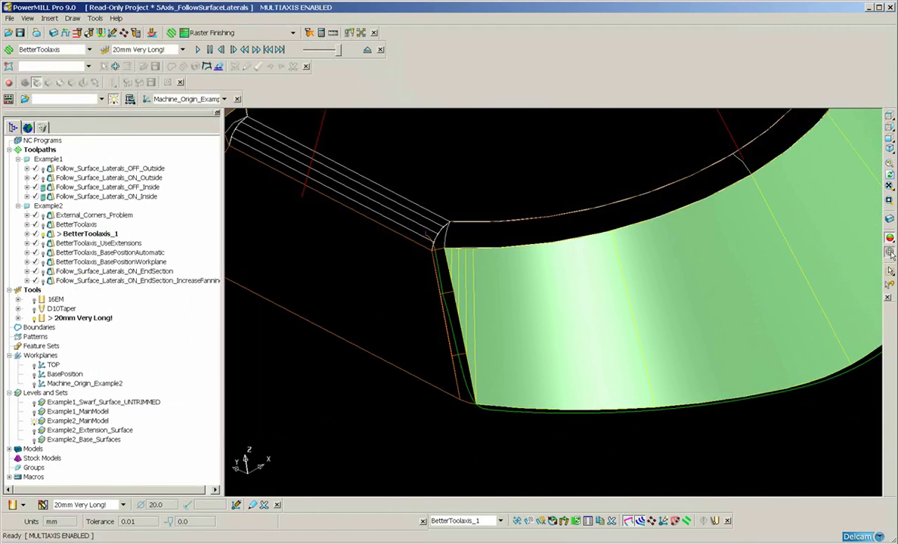
pyautogui.keyDown('shift'); pyautogui.moveTo(744, 369); pyautogui.dragTo(630, 387, button='middle'); pyautogui.keyUp('shift')
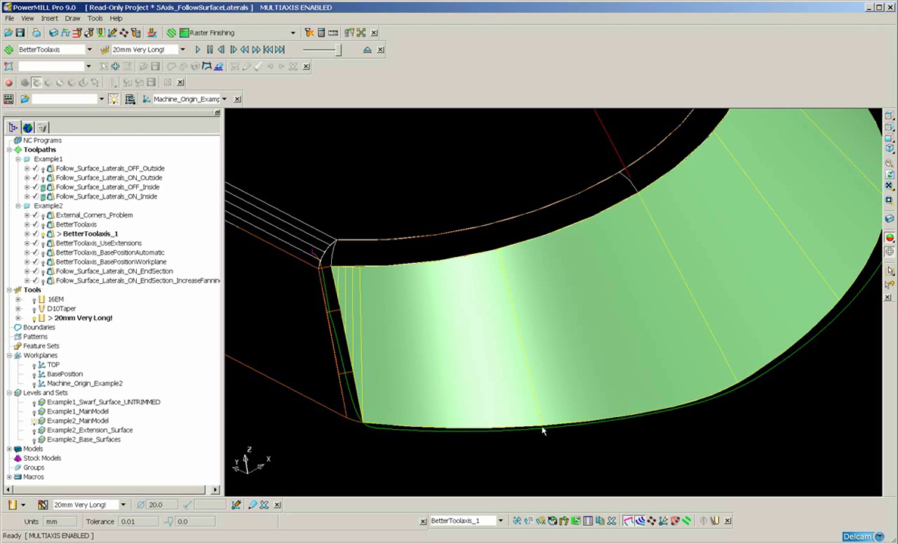
pyautogui.keyDown('shift'); pyautogui.moveTo(395, 417); pyautogui.dragTo(551, 383, button='middle'); pyautogui.keyUp('shift')
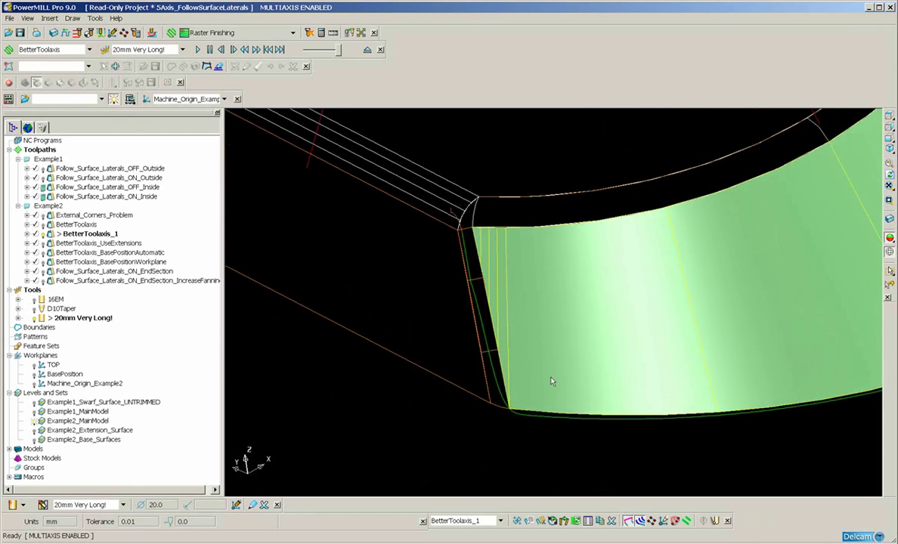
# - Simulate BetterToolaxis_1 from the point nearest the corner fillet and examine the tool's position against the part
pyautogui.scroll(3, 553, 375)
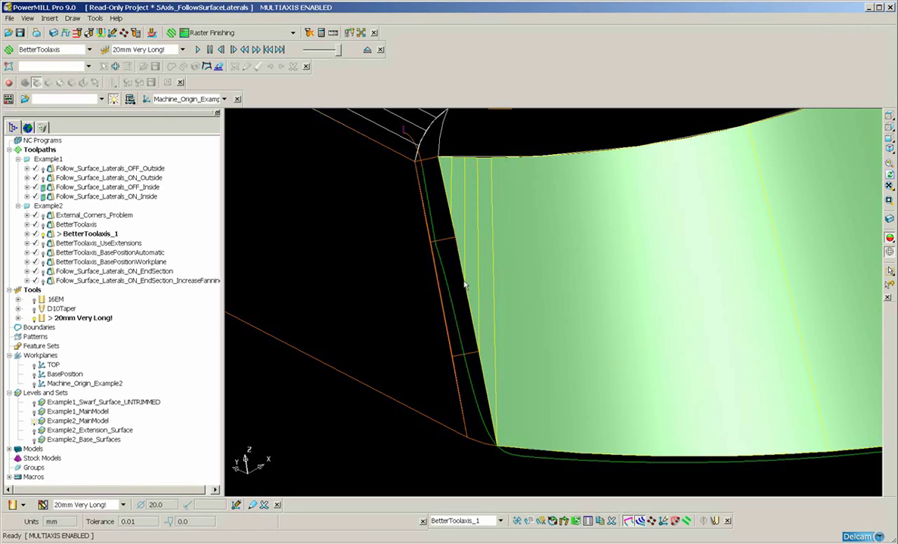
pyautogui.rightClick(554, 463)
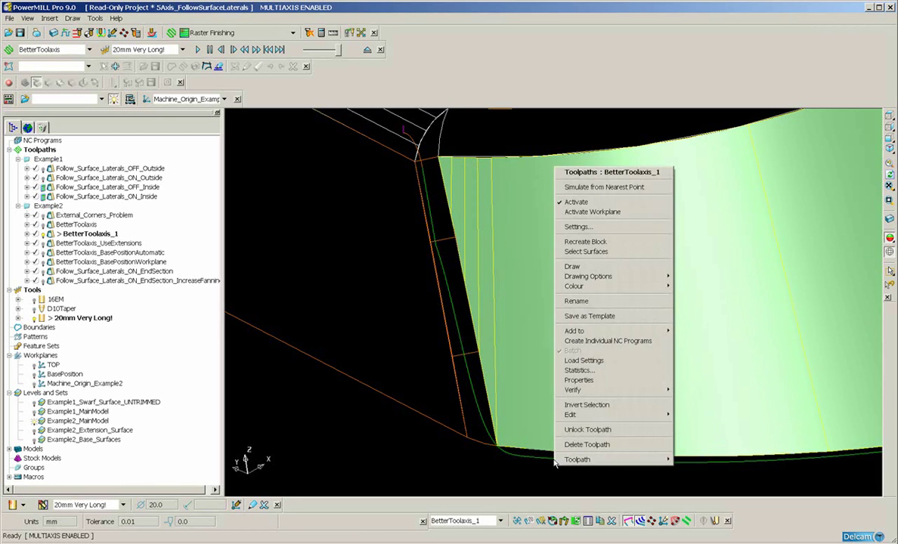
pyautogui.click(588, 190)
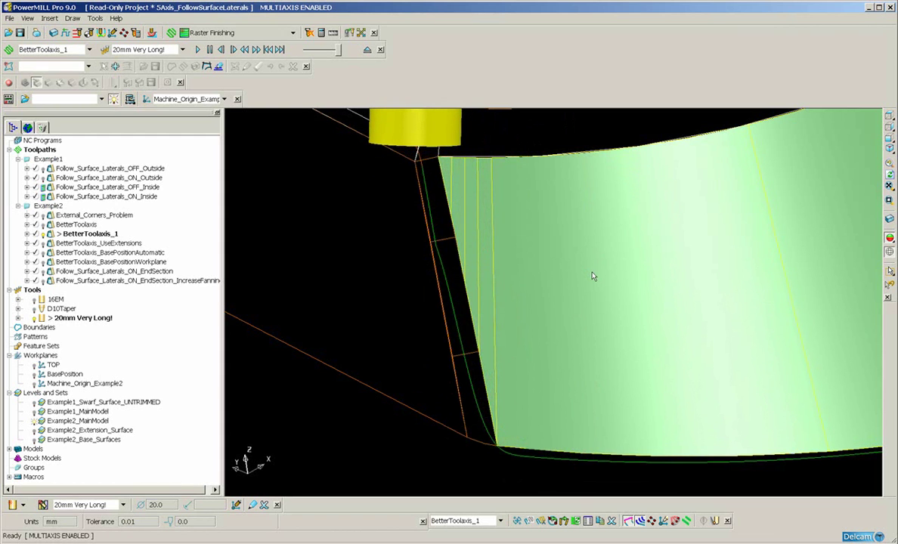
pyautogui.keyDown('ctrl'); pyautogui.moveTo(563, 235); pyautogui.dragTo(562, 273, button='middle'); pyautogui.keyUp('ctrl')
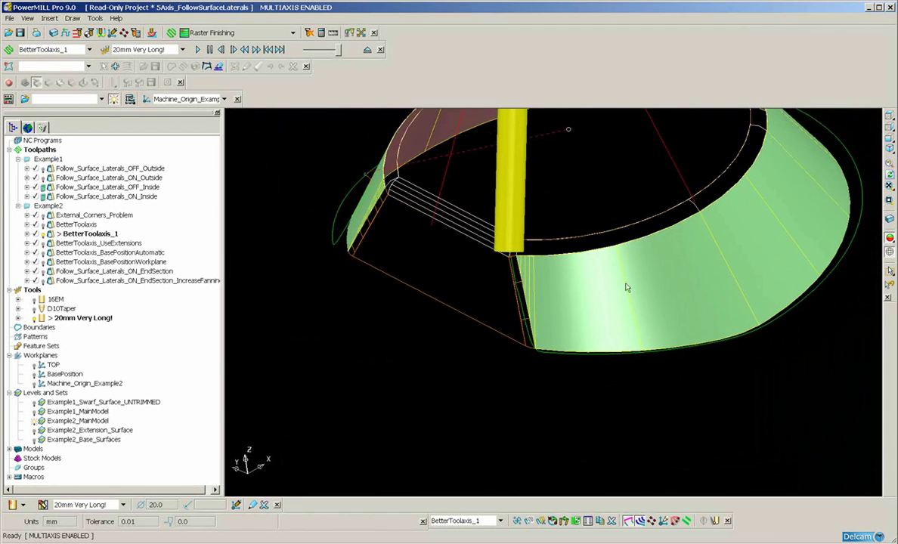
pyautogui.keyDown('shift'); pyautogui.moveTo(610, 289); pyautogui.dragTo(583, 316, button='middle'); pyautogui.keyUp('shift')
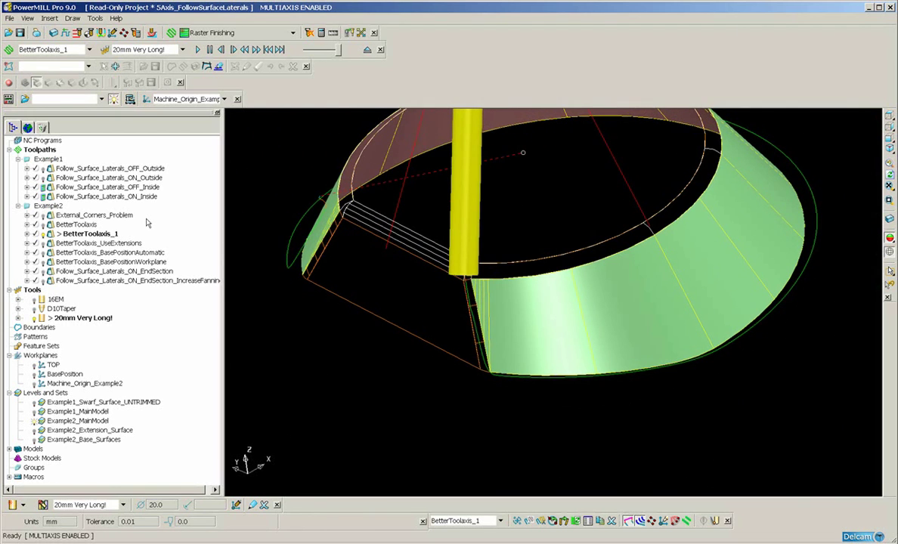
pyautogui.moveTo(369, 362); pyautogui.dragTo(339, 355, button='middle')
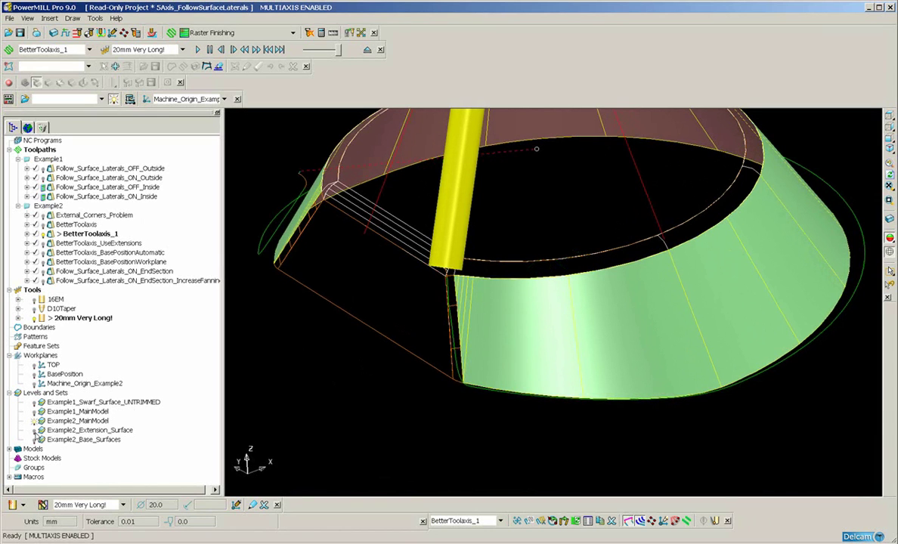
# - Show the Example2_Extension_Surface level and activate the BetterToolaxis_UseExtensions toolpath with the model shaded without wireframe
pyautogui.click(34, 432)
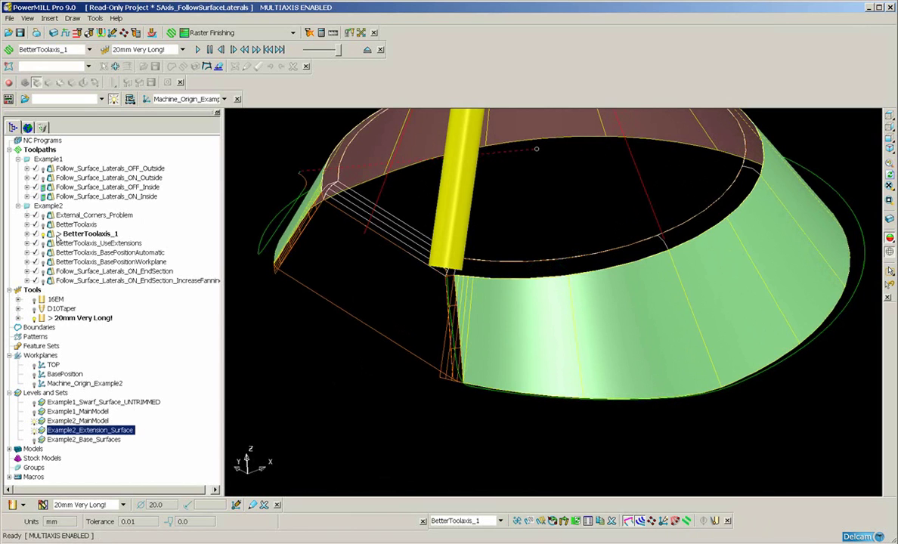
pyautogui.doubleClick(76, 242)
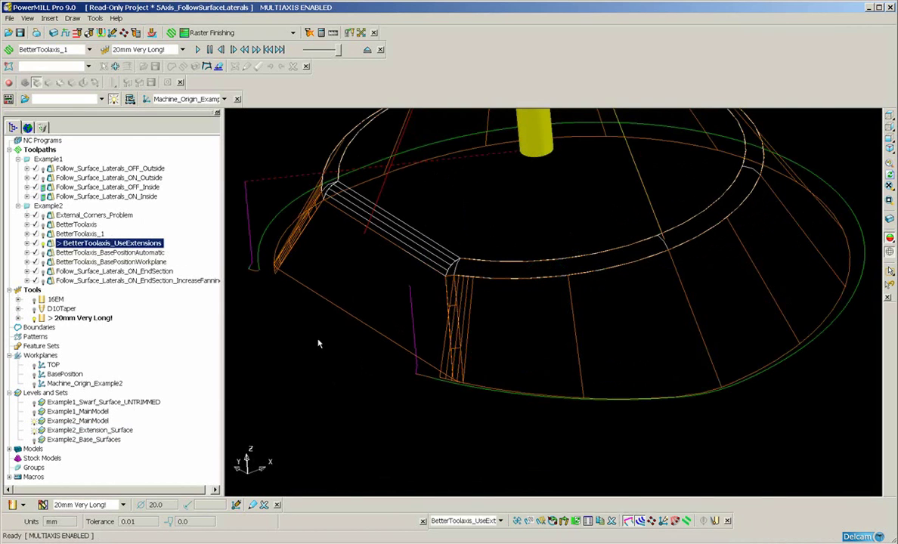
pyautogui.click(890, 252)
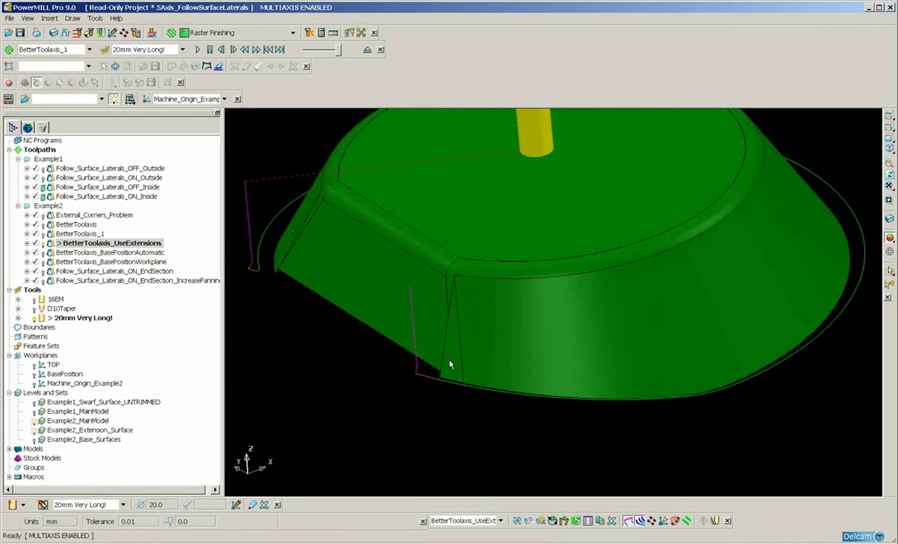
# - Select the corner extension surfaces together with the curved outer wall and examine the toolpath's start at the extended corner
pyautogui.click(449, 366)
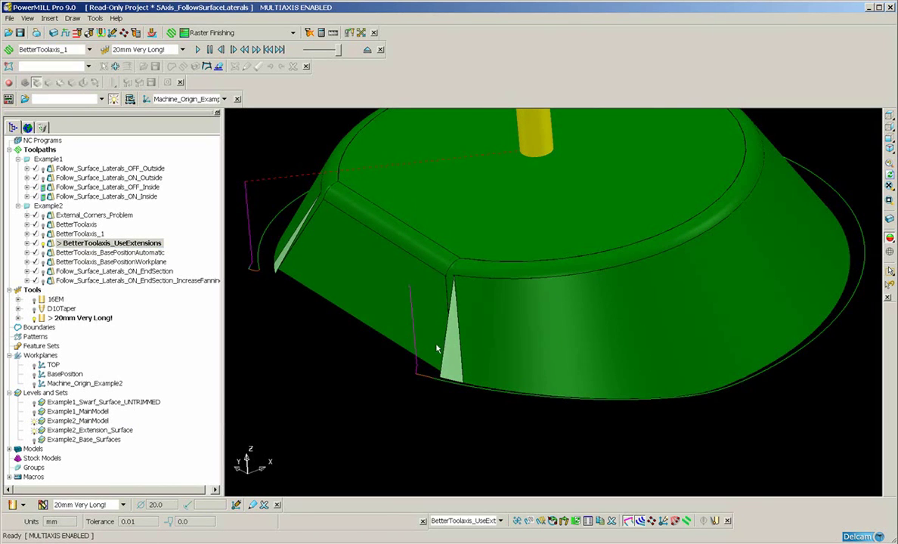
pyautogui.click(543, 347)
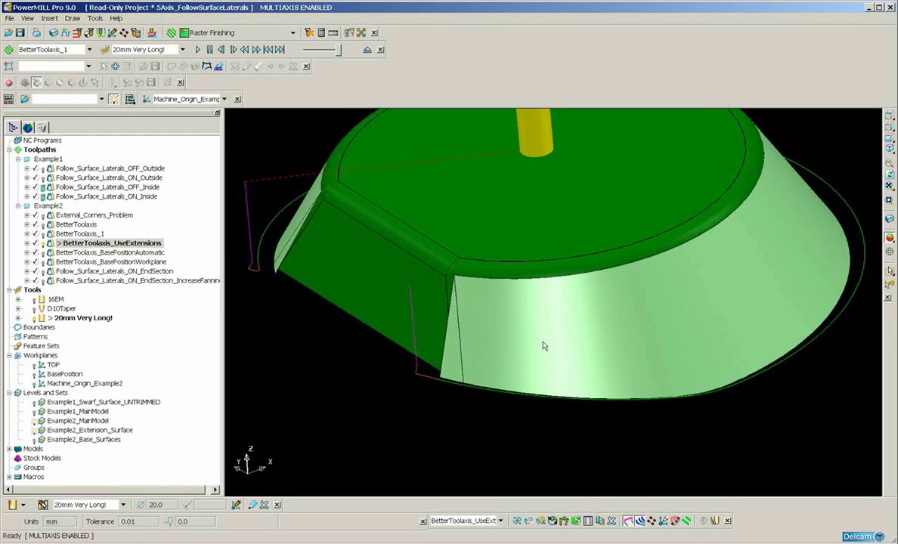
pyautogui.scroll(3, 540, 367)
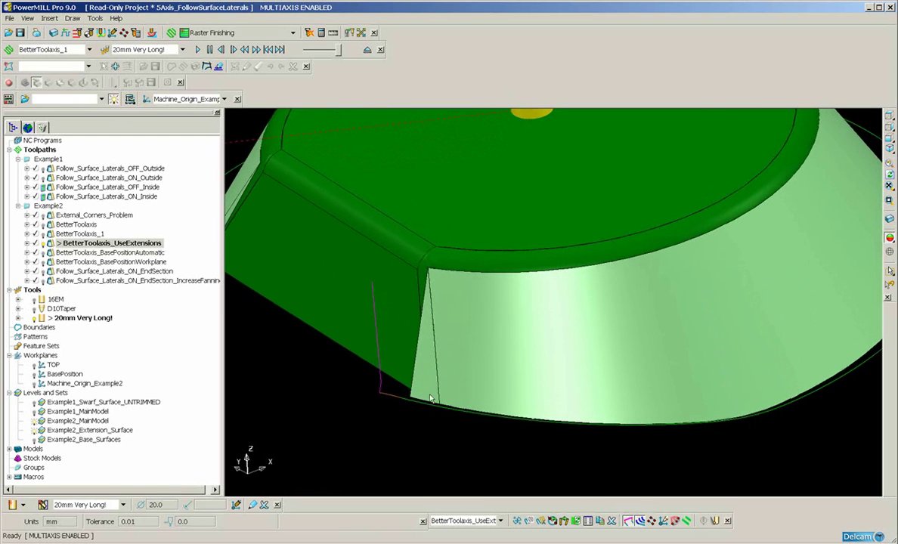
pyautogui.moveTo(636, 429); pyautogui.dragTo(492, 408, button='middle')
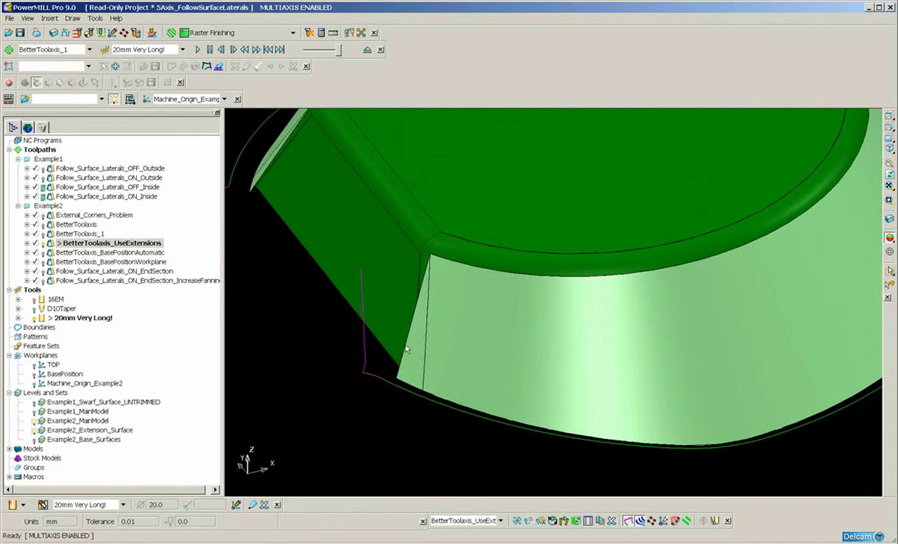
pyautogui.keyDown('shift'); pyautogui.moveTo(414, 356); pyautogui.dragTo(401, 345, button='middle'); pyautogui.keyUp('shift')
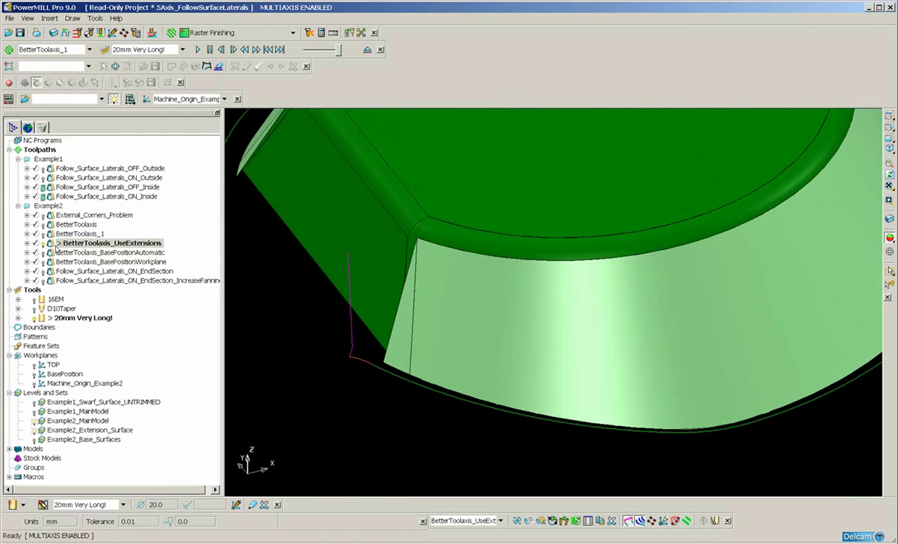
pyautogui.moveTo(49, 242)
pyautogui.scroll(-3, 325, 321)
pyautogui.moveTo(434, 326); pyautogui.dragTo(391, 330, button='middle')
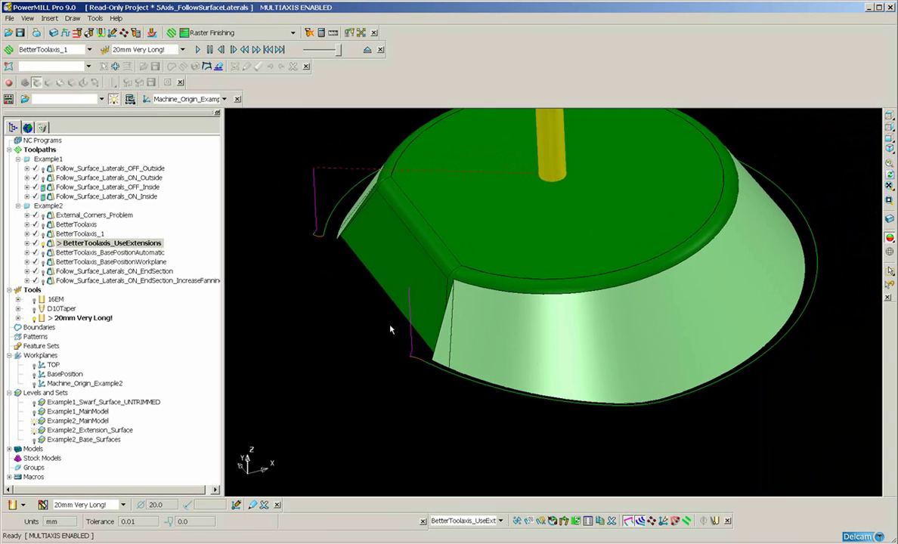
# - Hide the Example2_Extension_Surface level and show the Example2_Base_Surfaces level beneath the part
pyautogui.click(38, 430)
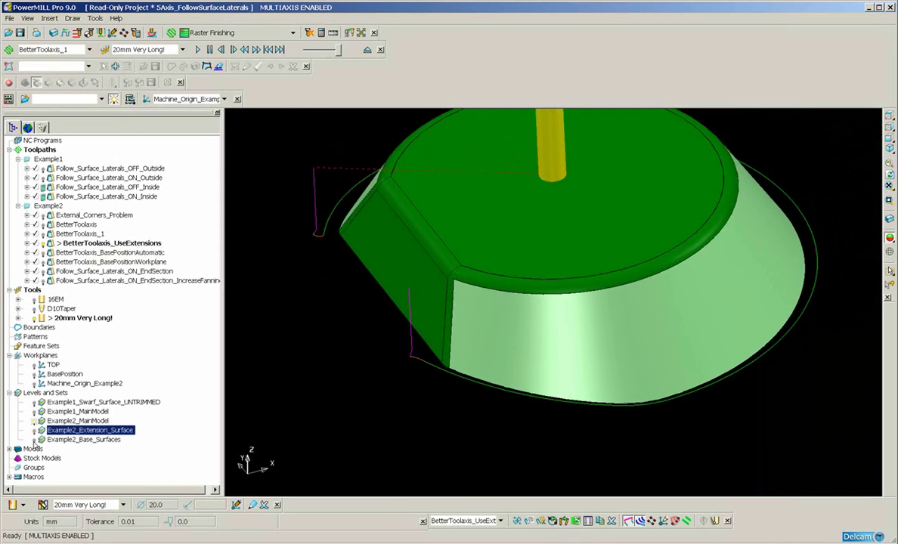
pyautogui.click(34, 441)
pyautogui.scroll(-2, 494, 396)
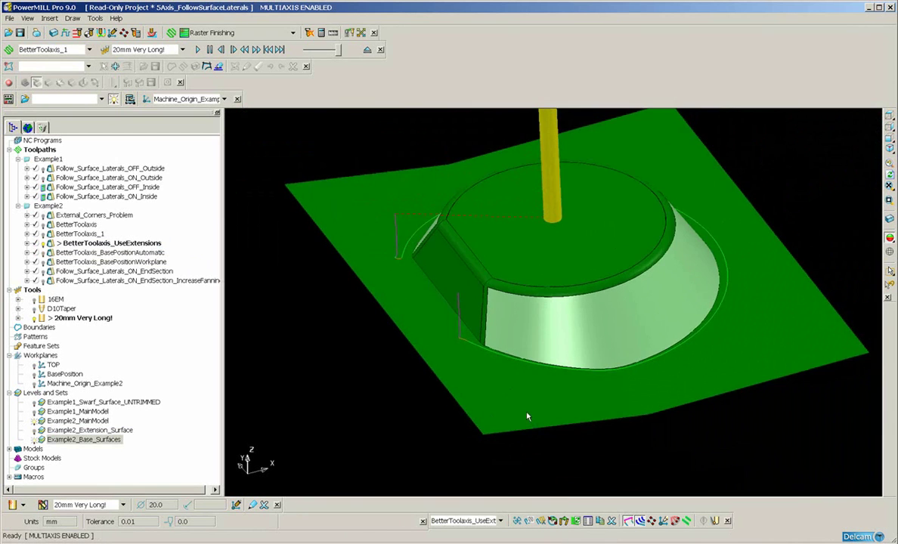
pyautogui.moveTo(527, 416); pyautogui.dragTo(454, 366, button='middle')
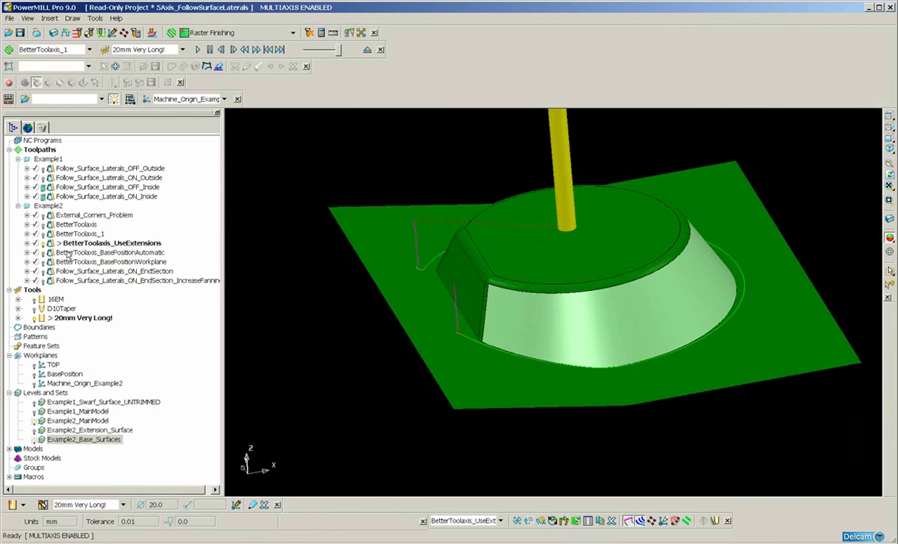
# - Activate BetterToolaxis_BasePositionAutomatic and create a copy of it with the lower limit base position set to Automatic, without calculating it
pyautogui.doubleClick(50, 253)
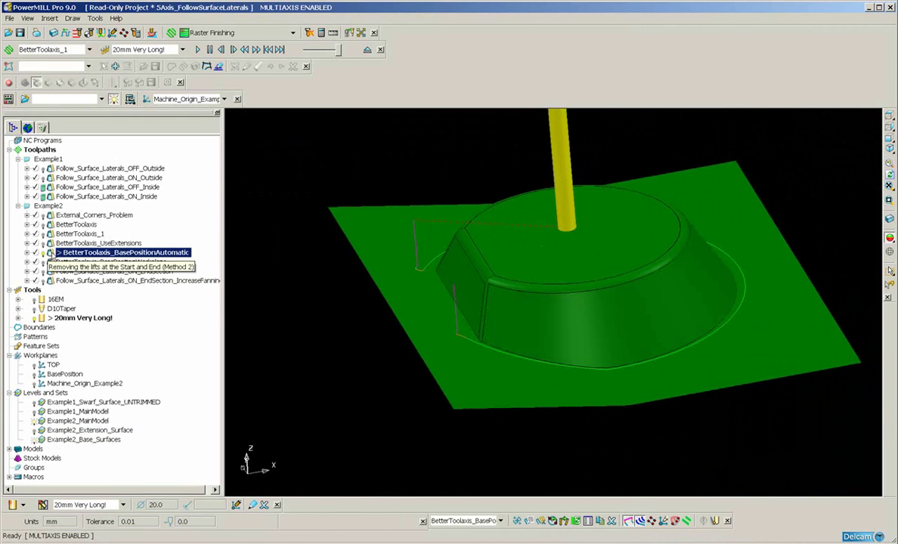
pyautogui.rightClick(49, 254)
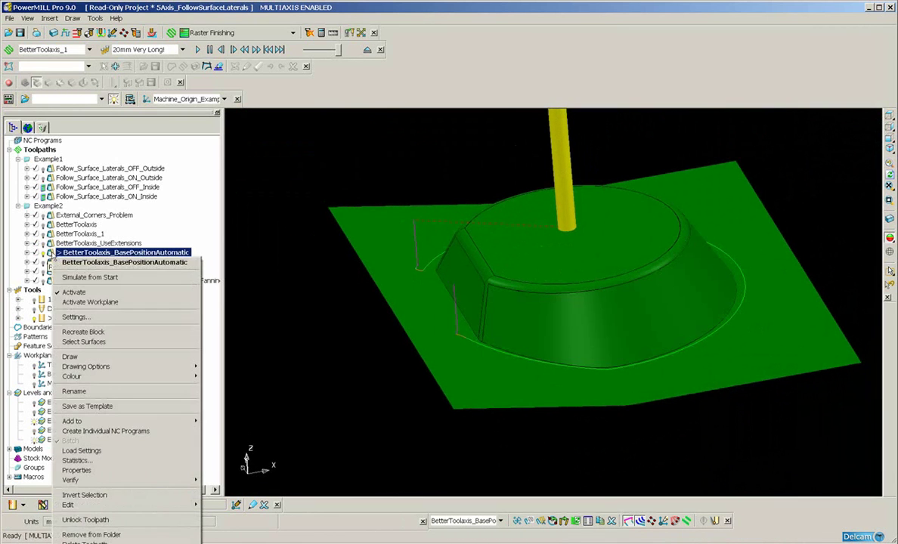
pyautogui.click(88, 318)
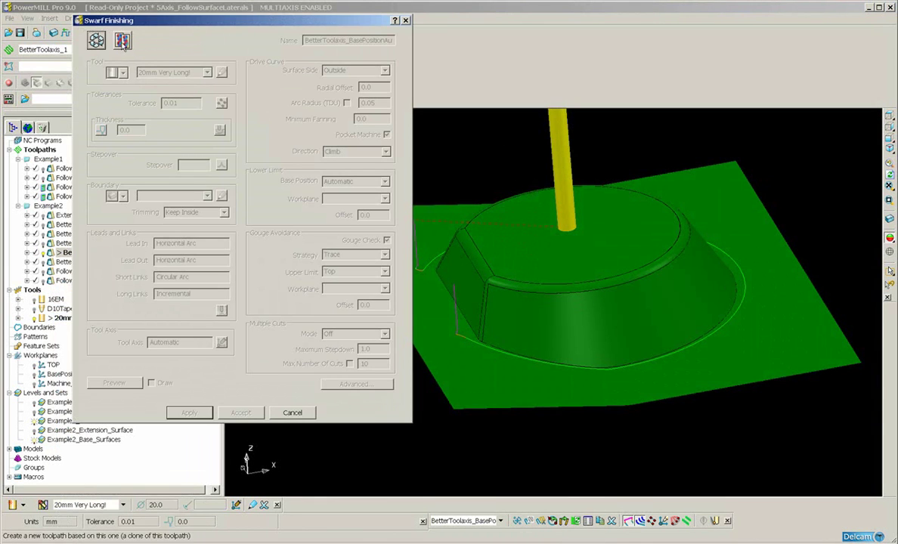
pyautogui.click(122, 42)
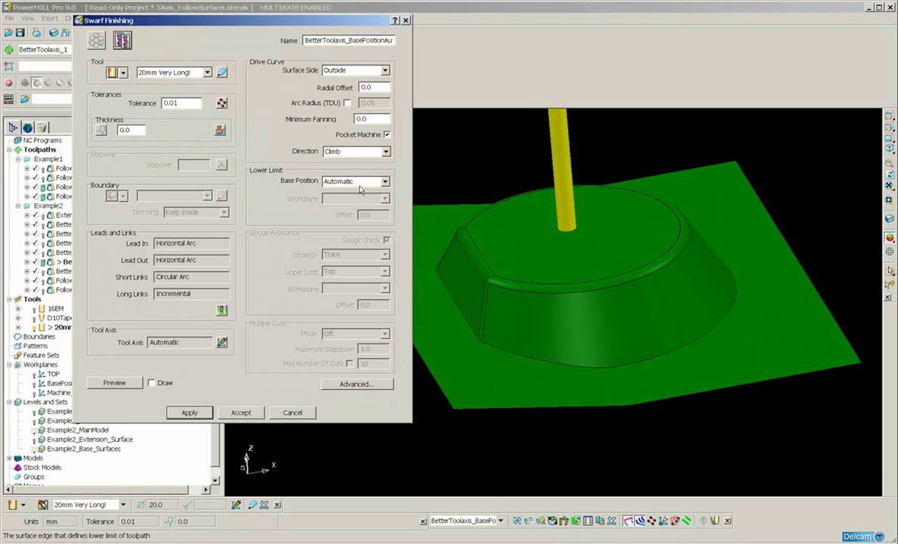
pyautogui.click(366, 184)
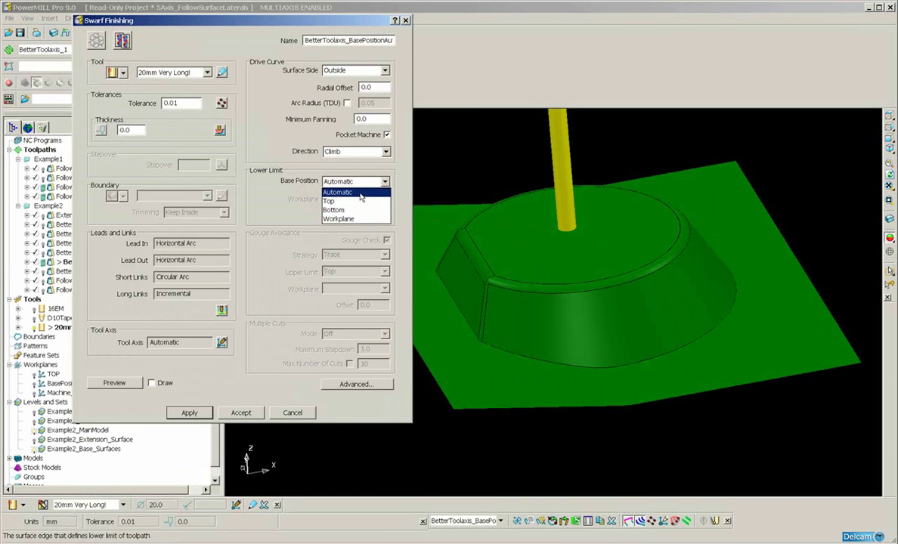
pyautogui.click(360, 194)
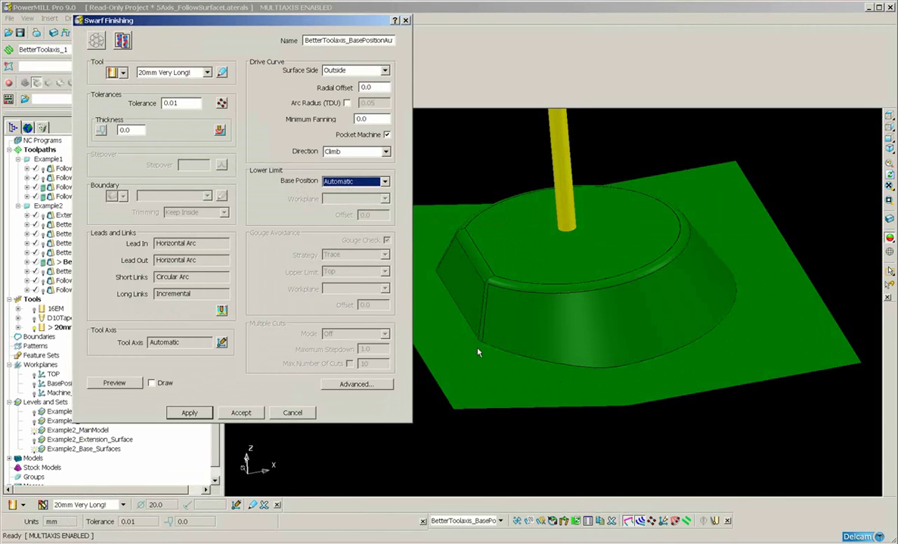
pyautogui.click(241, 413)
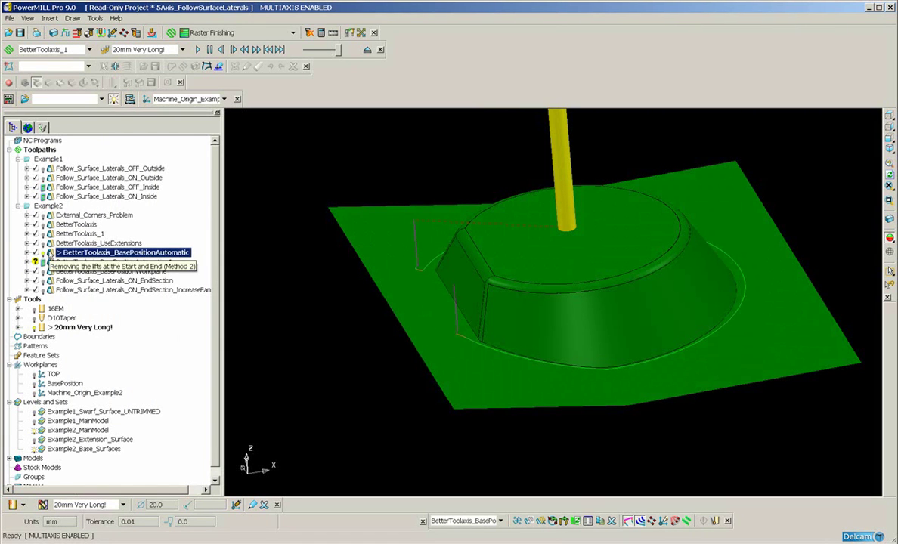
# - Examine BetterToolaxis_BasePositionAutomatic where it starts at the corner and runs along the base surface
pyautogui.moveTo(541, 369); pyautogui.dragTo(541, 361, button='middle')
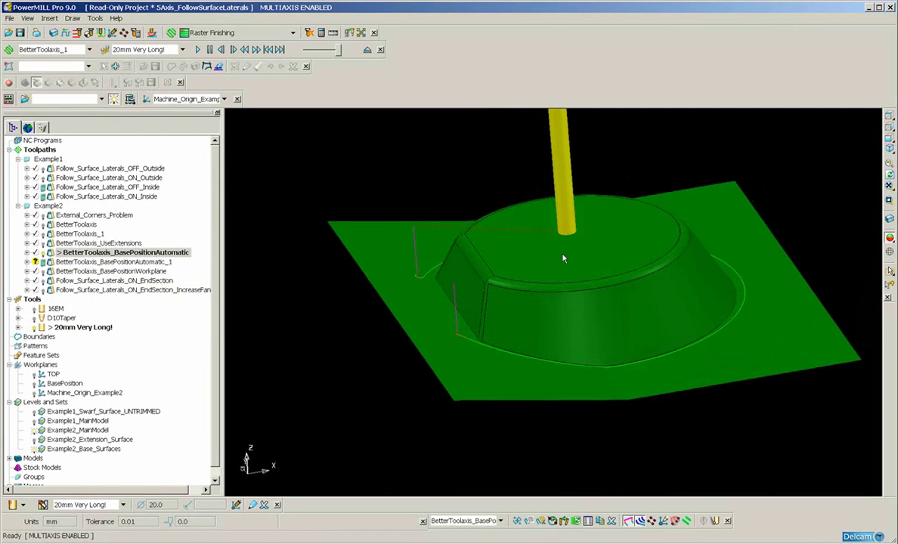
pyautogui.moveTo(557, 259); pyautogui.dragTo(420, 366)
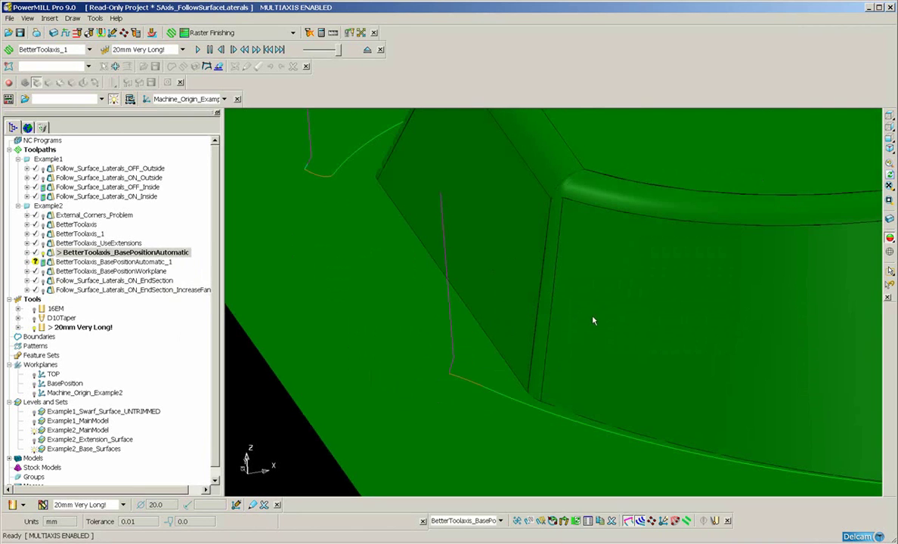
pyautogui.keyDown('ctrl'); pyautogui.moveTo(593, 320); pyautogui.dragTo(560, 349, button='middle'); pyautogui.keyUp('ctrl')
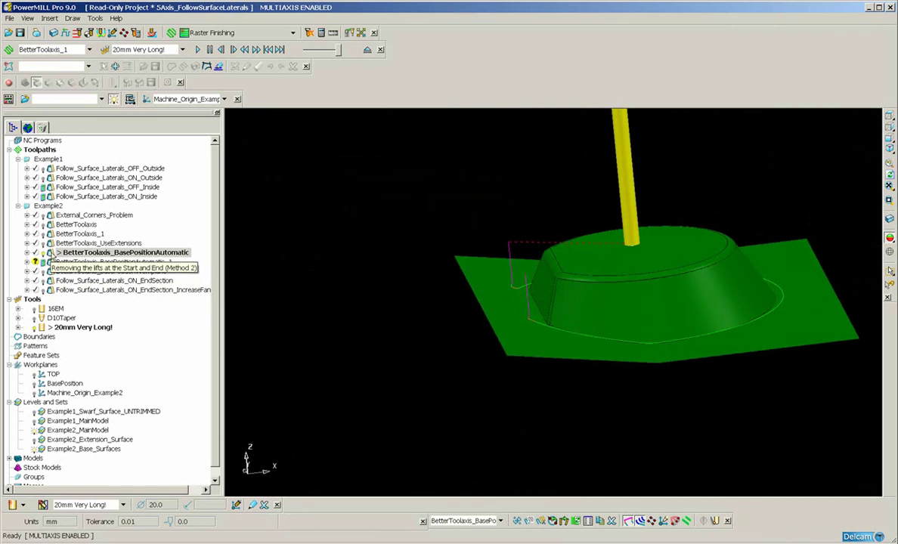
# - Deactivate BetterToolaxis_BasePositionAutomatic and hide the Example2_Base_Surfaces level, keeping the main model shown
pyautogui.doubleClick(56, 253)
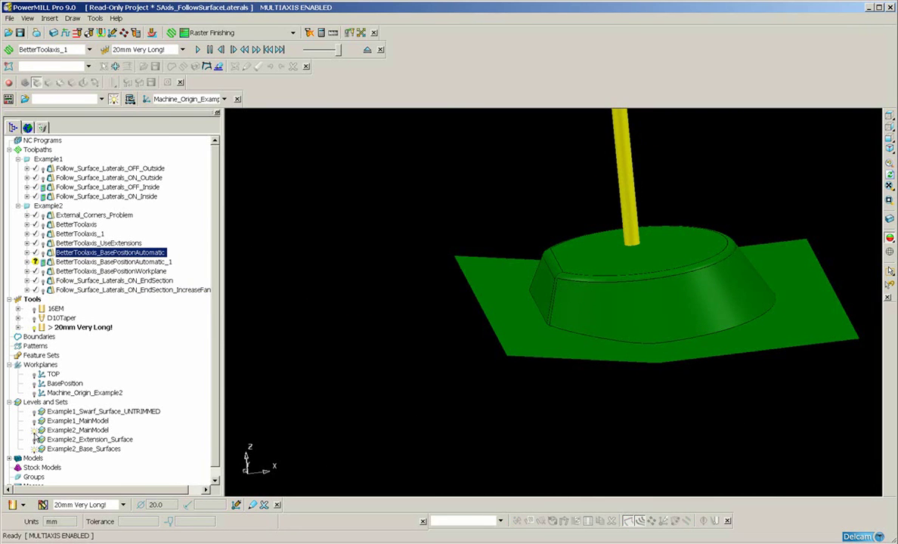
pyautogui.click(34, 431)
pyautogui.click(34, 431)
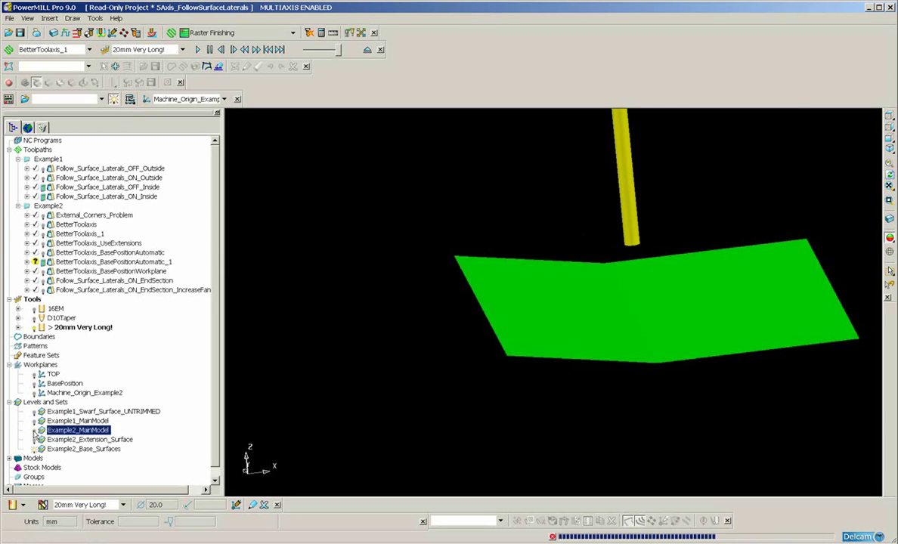
pyautogui.click(34, 449)
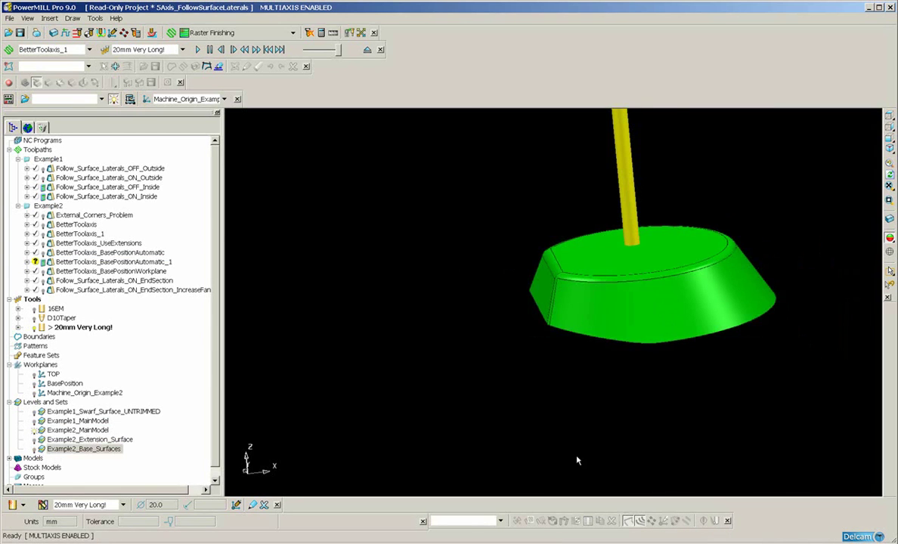
# - Display the BasePosition workplane and view the part from the side along the X axis
pyautogui.moveTo(578, 460); pyautogui.dragTo(471, 415, button='middle')
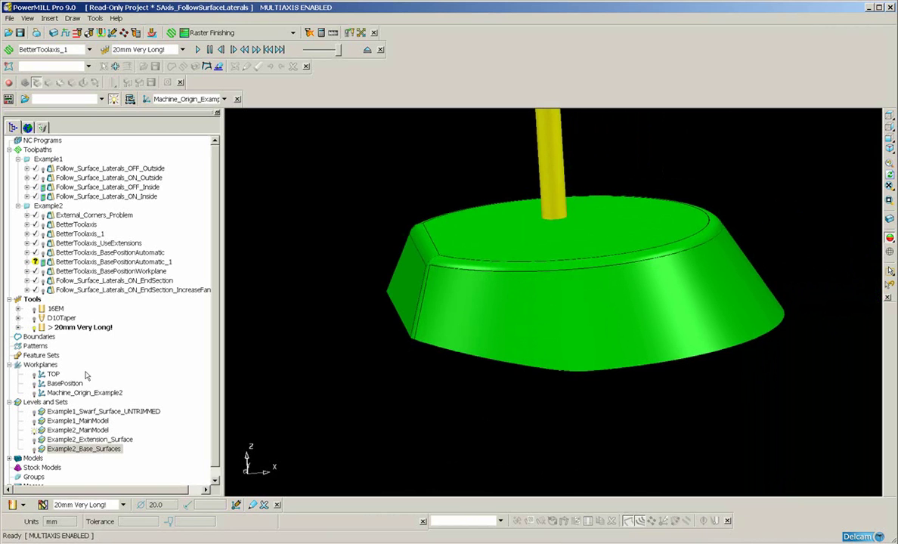
pyautogui.click(34, 384)
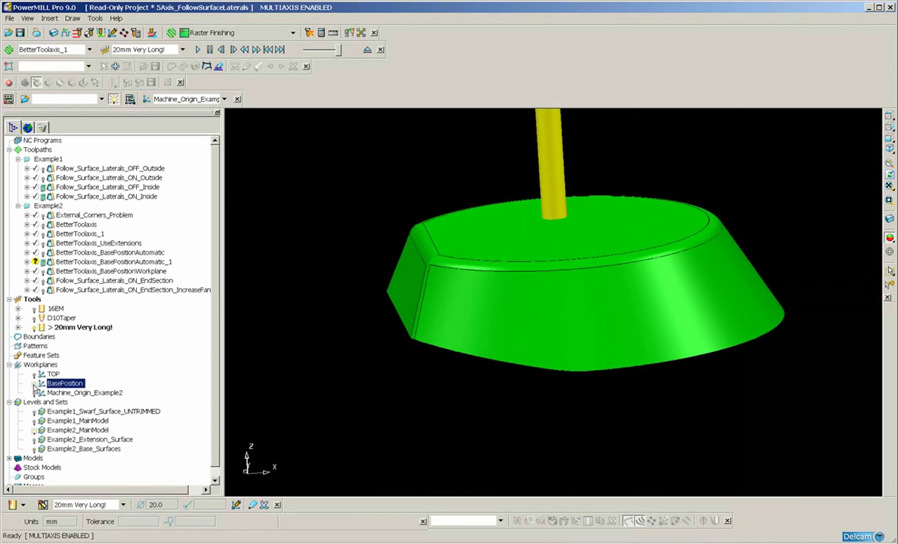
pyautogui.moveTo(468, 419); pyautogui.dragTo(487, 411, button='middle')
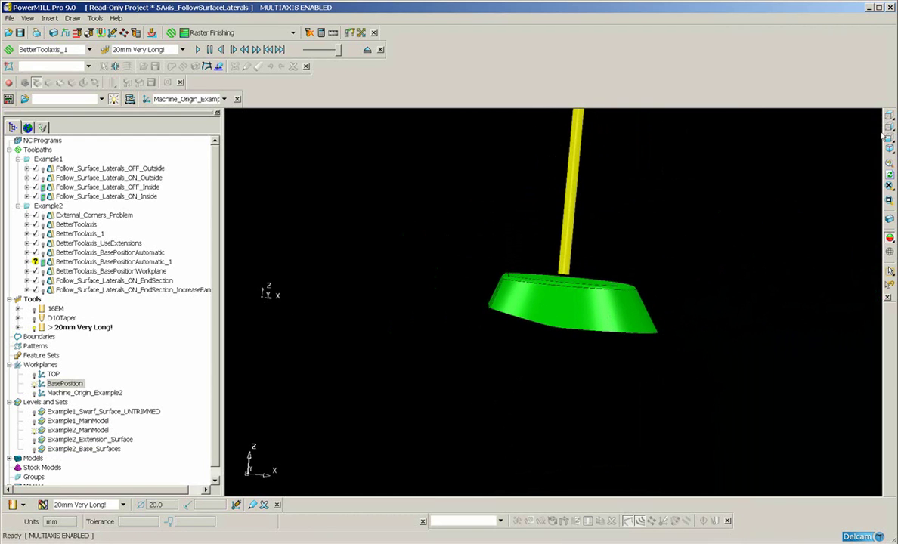
pyautogui.click(890, 128)
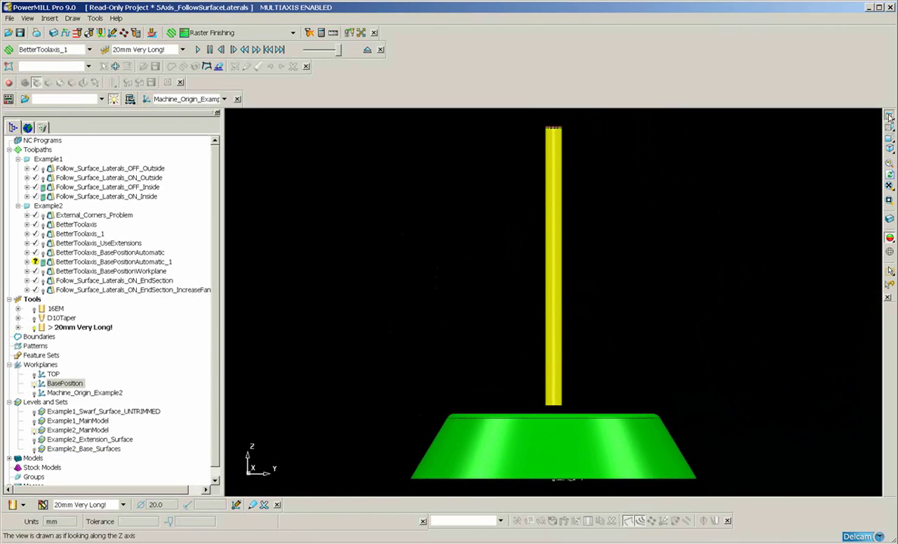
# - View the part from the side along the Y axis, activate BetterToolaxis_BasePositionWorkplane and create a copy of it from its settings
pyautogui.click(891, 116)
pyautogui.click(891, 141)
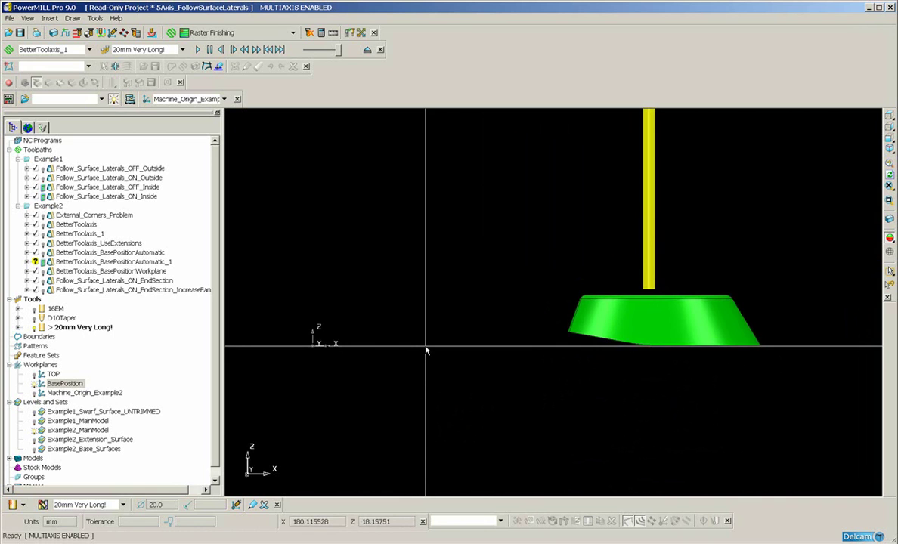
pyautogui.click(48, 271)
pyautogui.rightClick(48, 272)
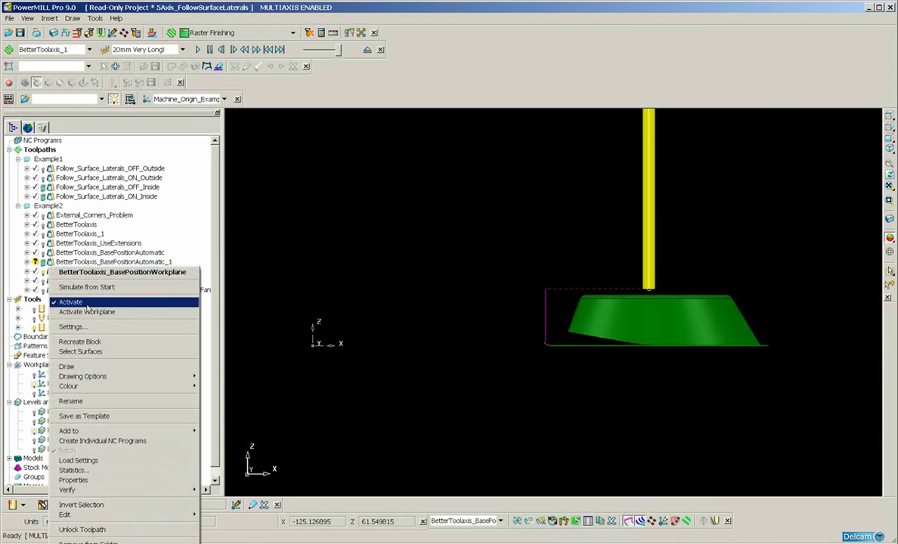
pyautogui.click(72, 327)
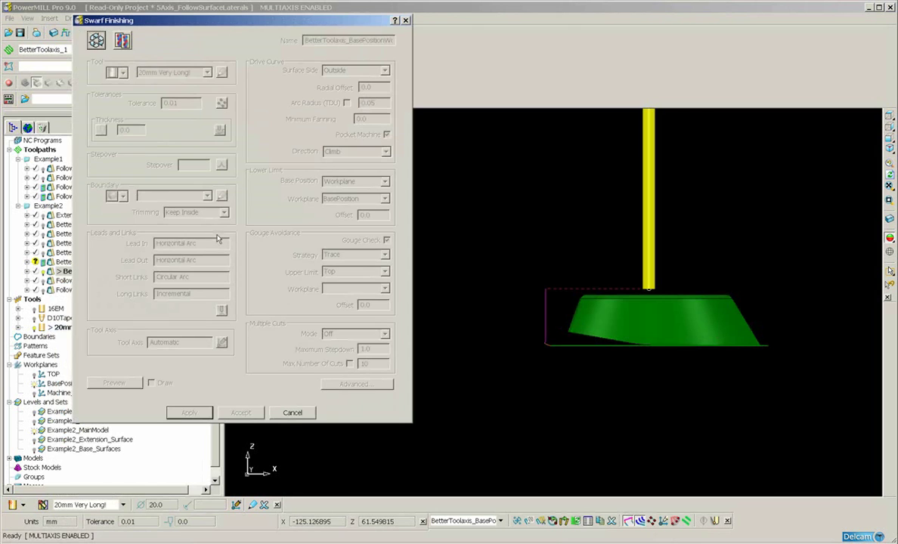
pyautogui.click(122, 40)
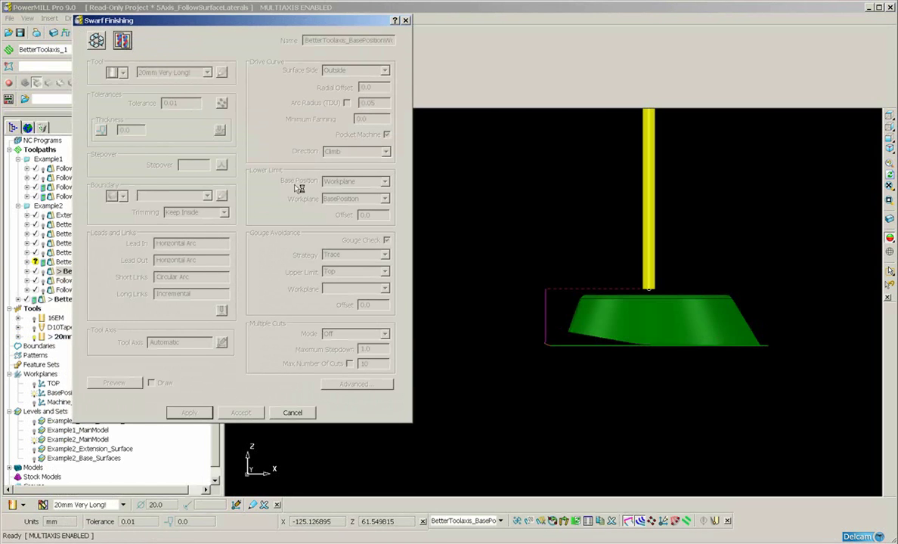
# - Set the lower limit base position of the copied toolpath to Workplane, using the BasePosition workplane
pyautogui.click(383, 182)
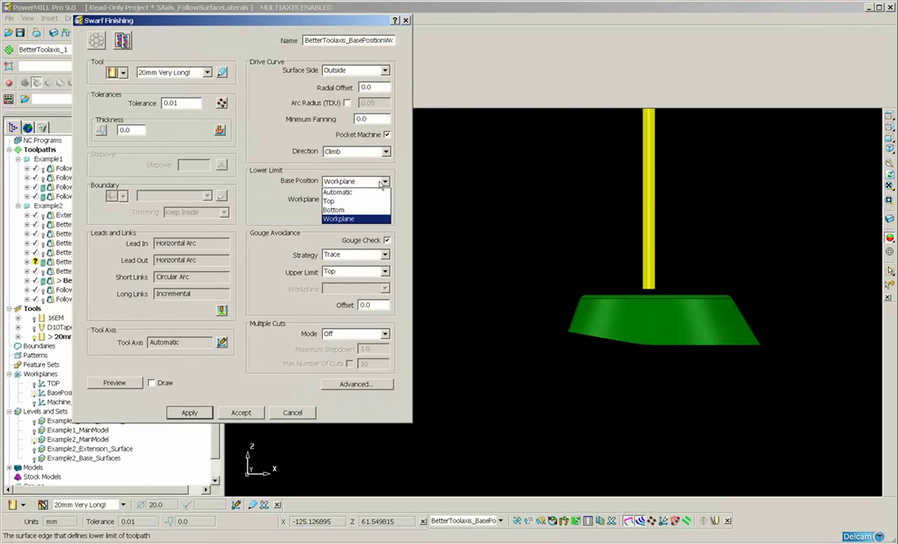
pyautogui.click(369, 220)
pyautogui.click(371, 200)
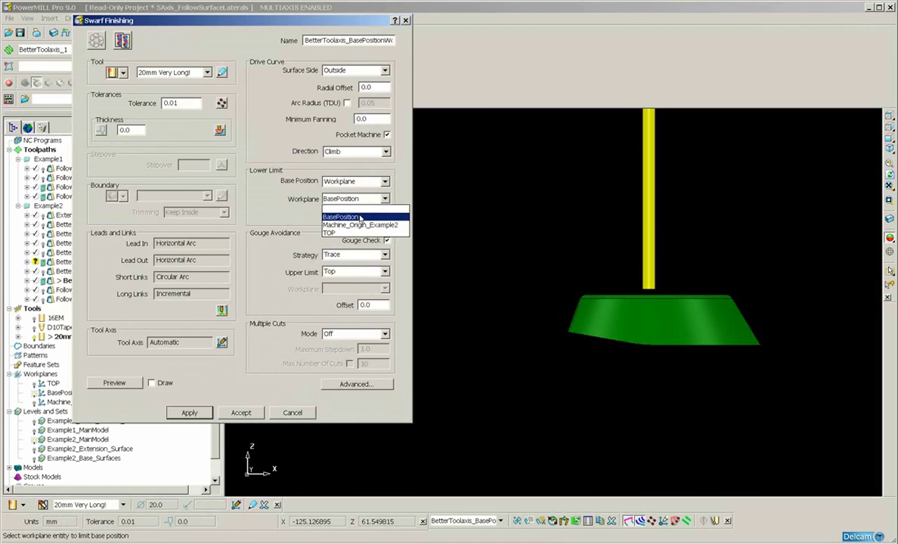
pyautogui.click(360, 218)
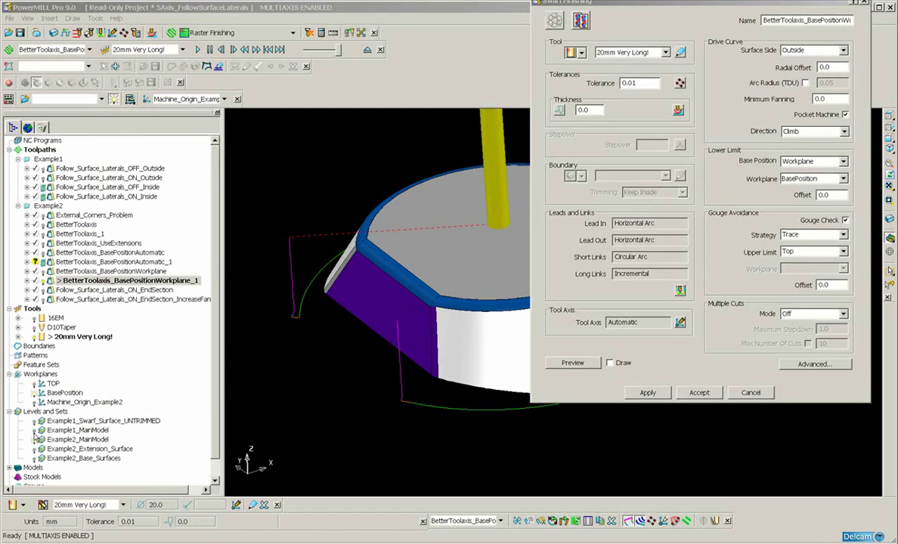
# - Show the Example2_Extension_Surface and Example2_Base_Surfaces levels and assign the extension surface level to the magenta Ignore set in the component thickness settings
pyautogui.click(35, 457)
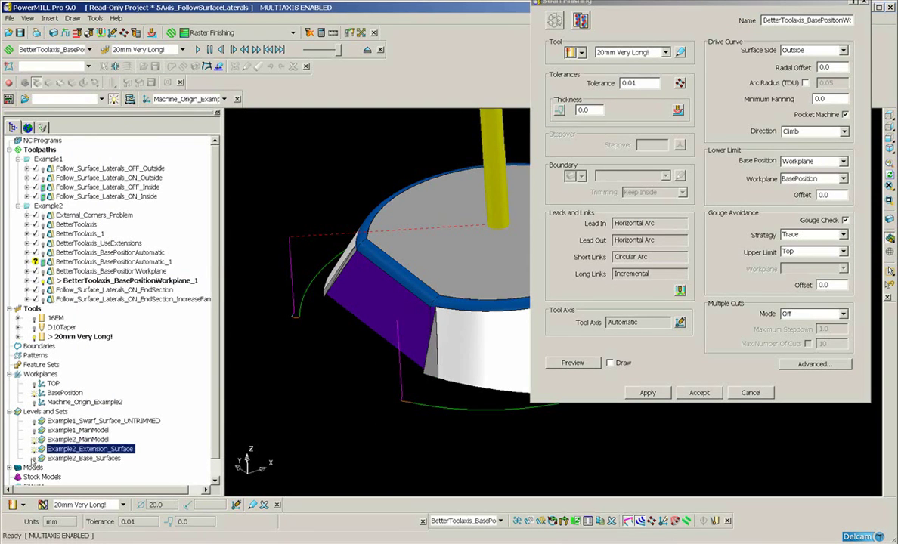
pyautogui.click(34, 458)
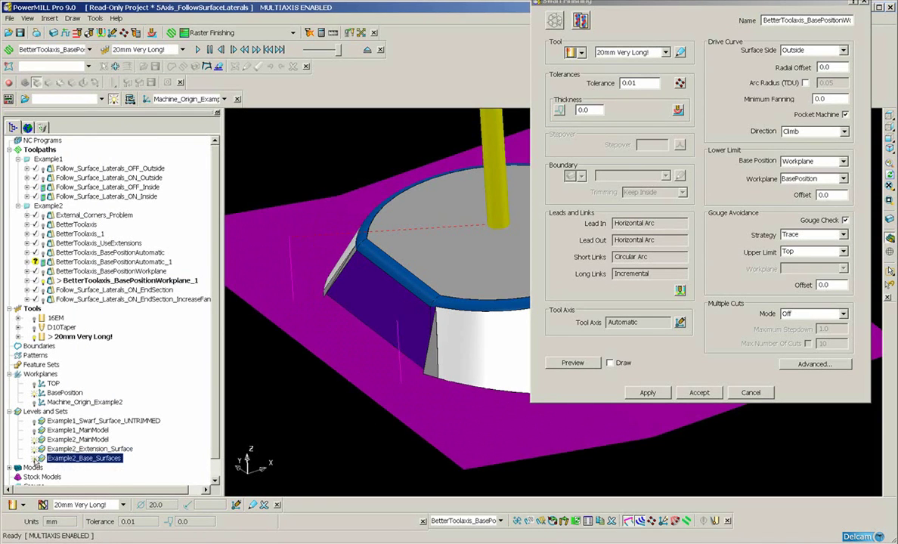
pyautogui.click(678, 110)
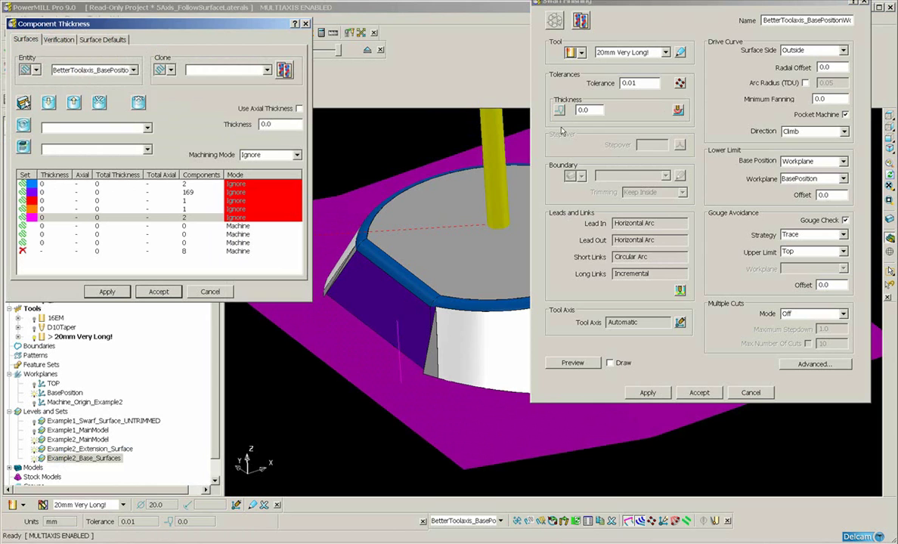
pyautogui.click(147, 150)
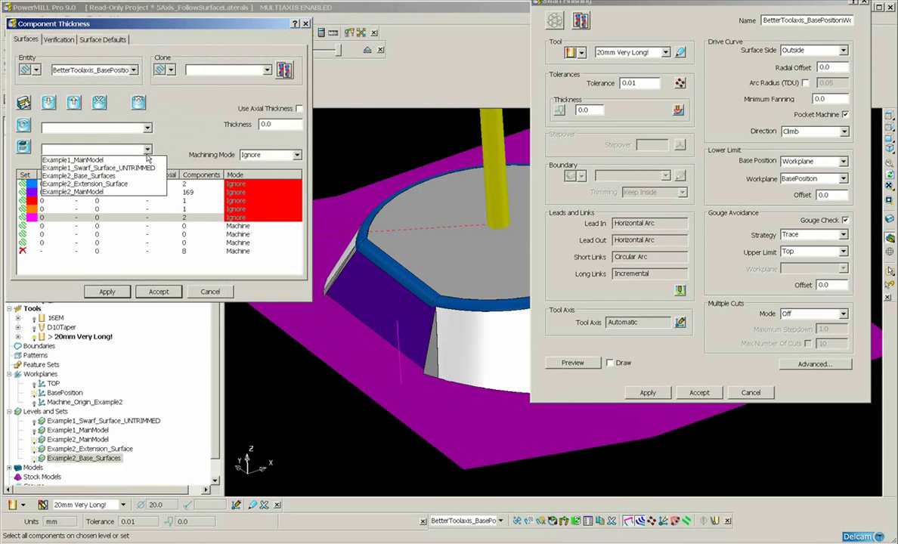
pyautogui.click(133, 184)
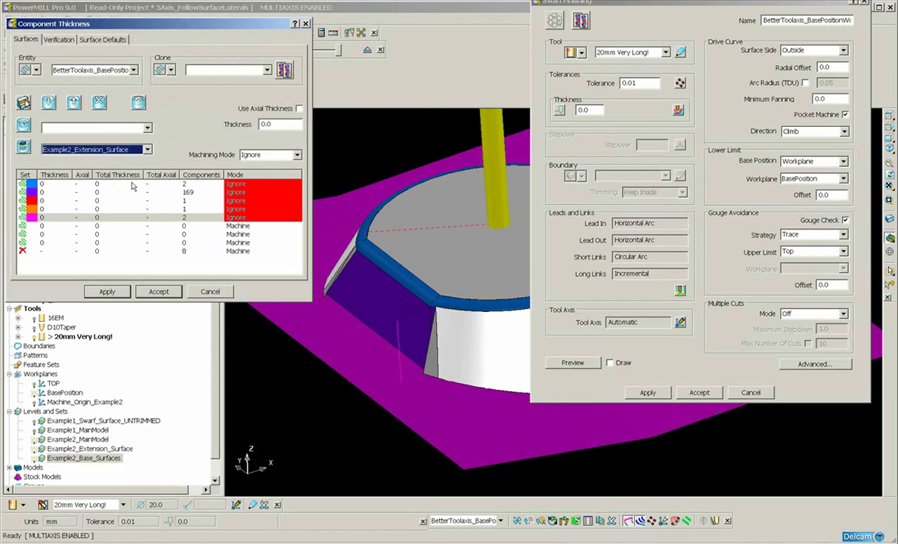
pyautogui.click(23, 148)
pyautogui.click(23, 149)
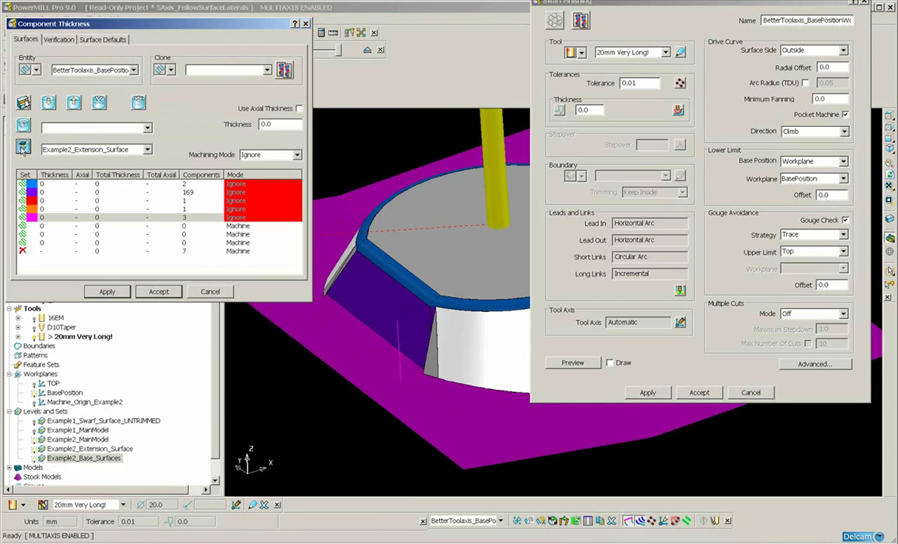
# - Assign the Example2_Base_Surfaces level to the same Ignore set and accept the component thickness settings, allowing the calculated toolpath to be overwritten
pyautogui.click(148, 149)
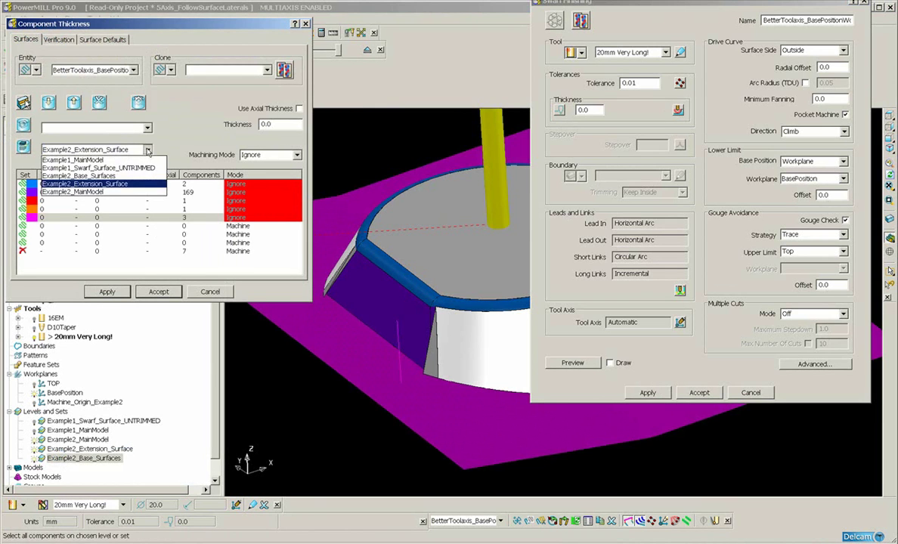
pyautogui.click(120, 176)
pyautogui.click(24, 146)
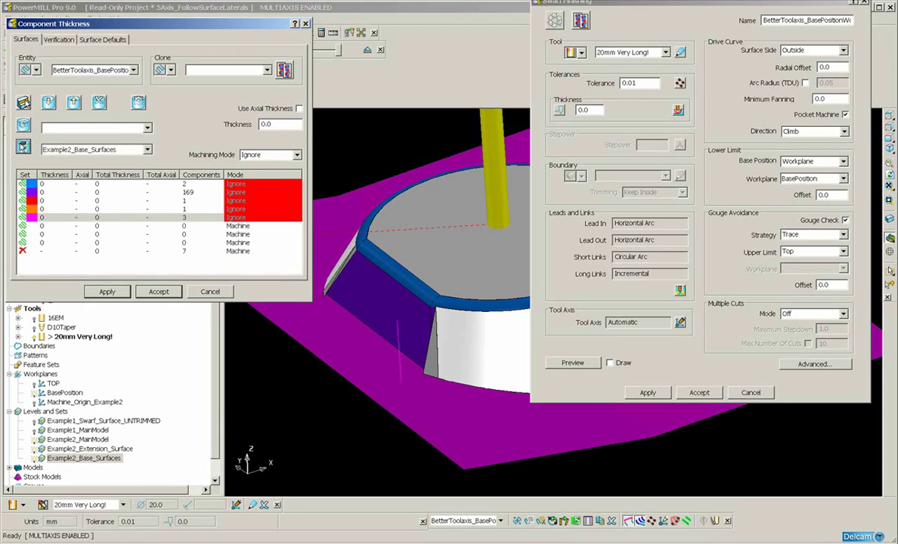
pyautogui.click(107, 291)
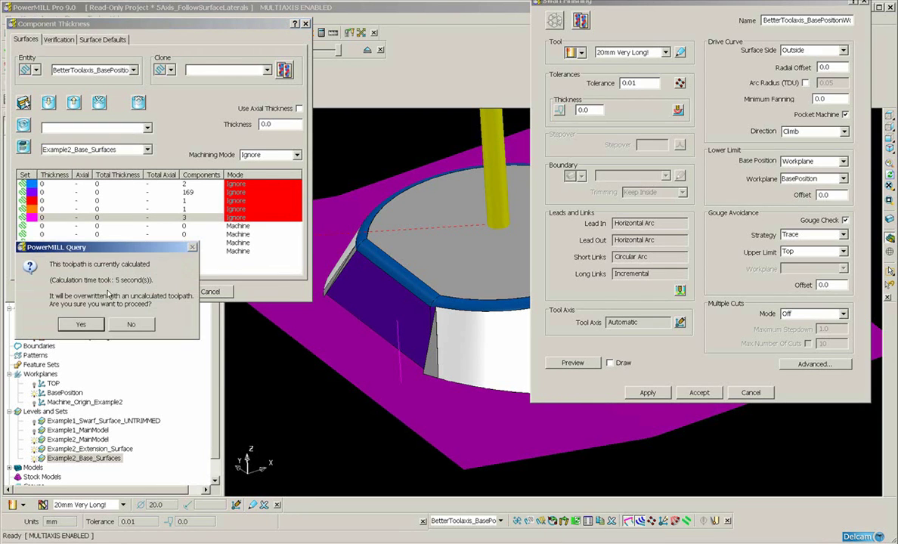
pyautogui.click(81, 324)
pyautogui.click(159, 292)
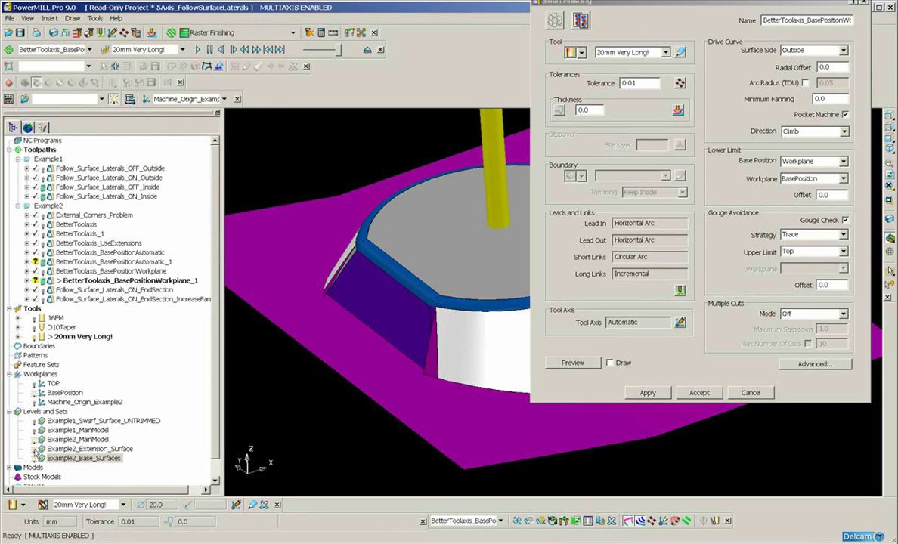
# - Hide the Example2_Extension_Surface and Example2_Base_Surfaces levels and calculate BetterToolaxis_BasePositionWorkplane_1, closing its settings
pyautogui.click(37, 450)
pyautogui.click(35, 458)
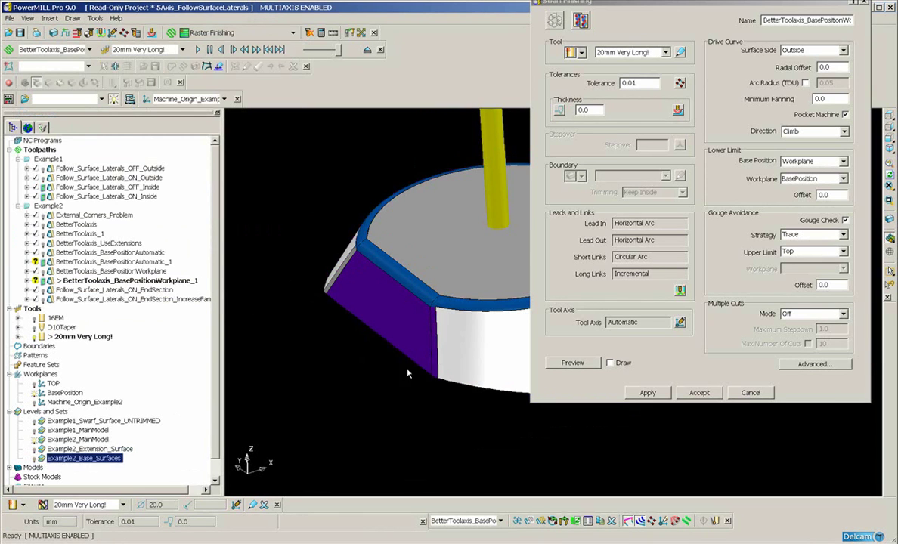
pyautogui.moveTo(479, 391); pyautogui.dragTo(449, 380, button='middle')
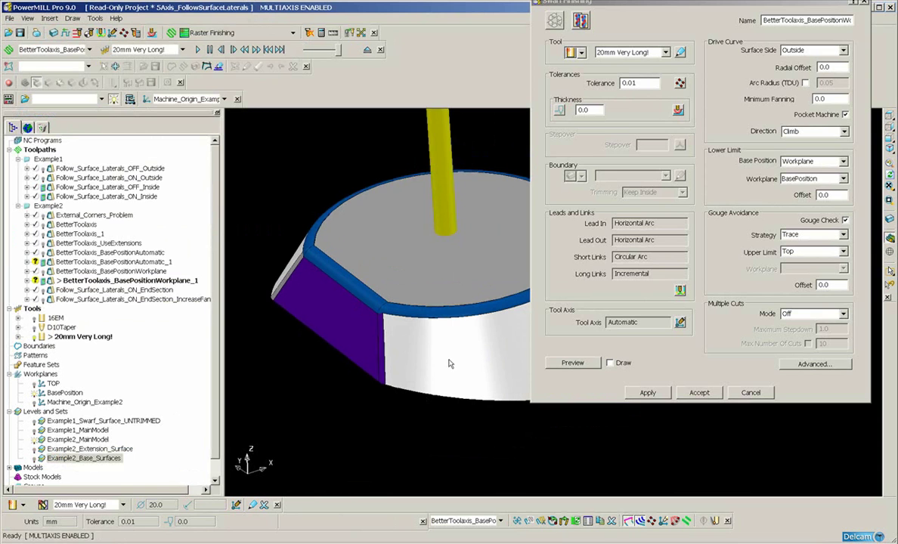
pyautogui.moveTo(477, 421)
pyautogui.mouseDown(button='middle')
pyautogui.moveTo(457, 417)
pyautogui.moveTo(429, 365)
pyautogui.moveTo(490, 422)
pyautogui.mouseUp(button='middle')
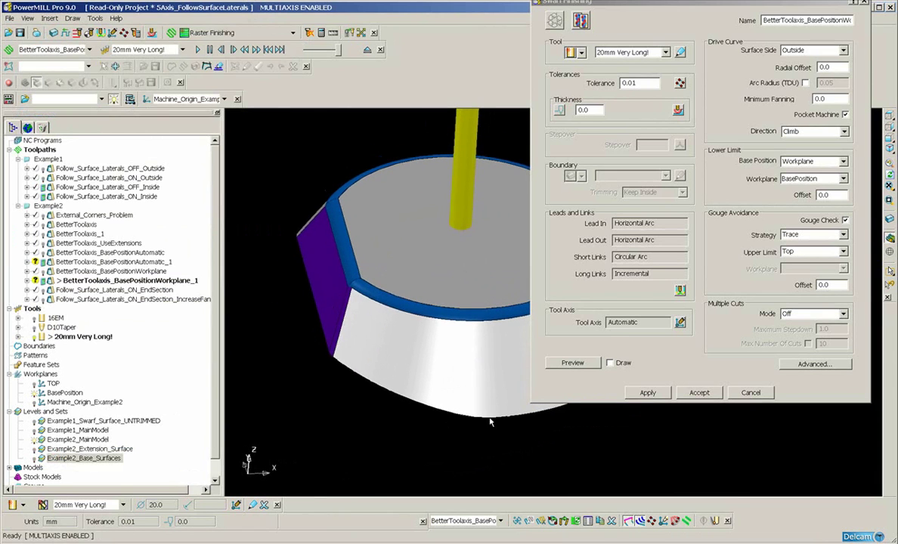
pyautogui.click(648, 394)
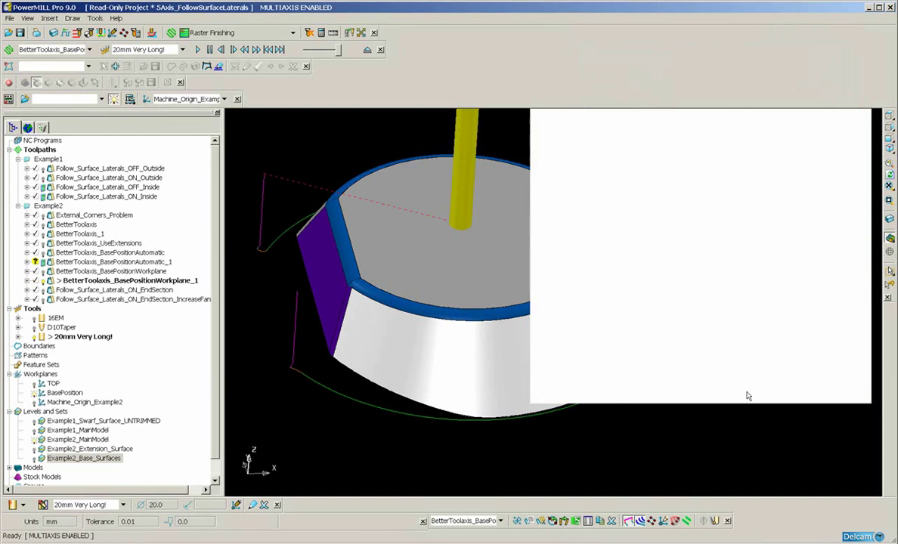
pyautogui.click(751, 393)
# - Simulate BetterToolaxis_BasePositionWorkplane_1 from the nearest point at its start beside the flat face
pyautogui.keyDown('shift'); pyautogui.moveTo(565, 432); pyautogui.dragTo(635, 389, button='middle'); pyautogui.keyUp('shift')
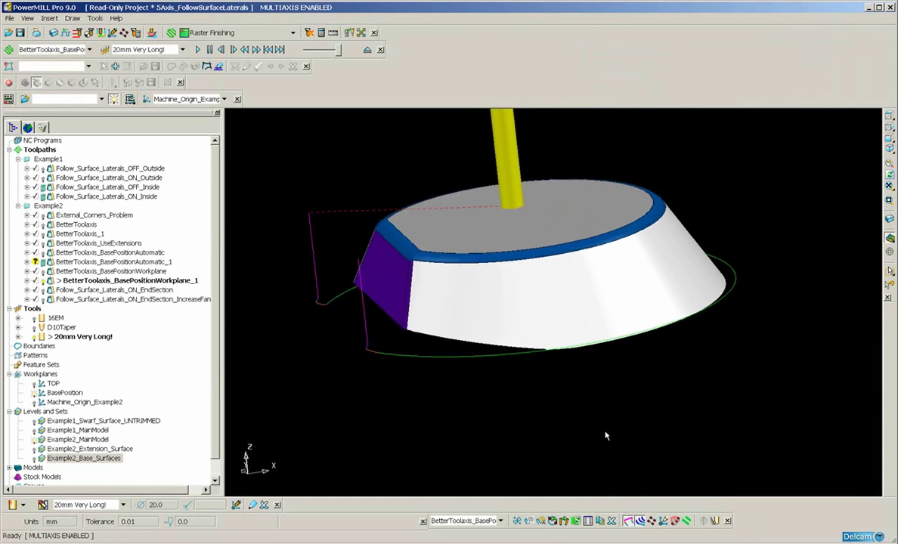
pyautogui.scroll(2, 606, 431)
pyautogui.moveTo(715, 430); pyautogui.dragTo(651, 449, button='middle')
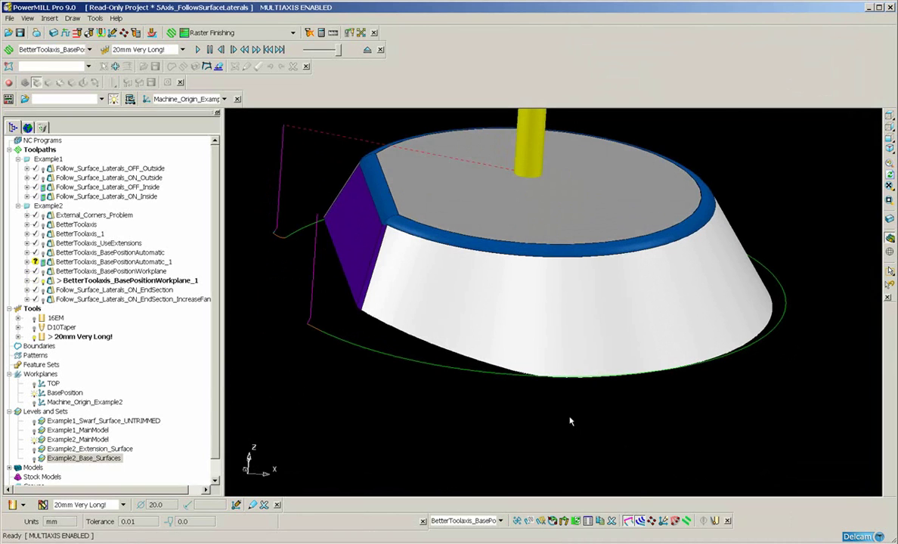
pyautogui.rightClick(309, 328)
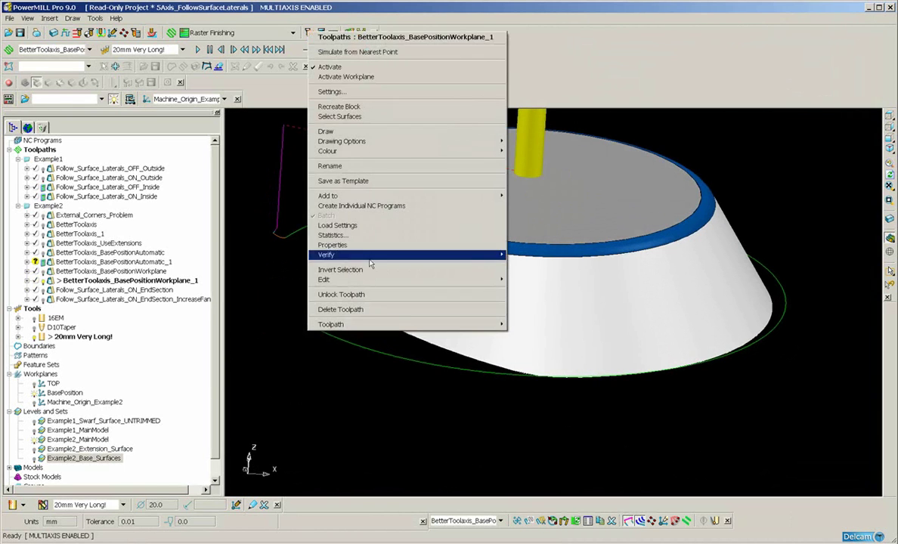
pyautogui.click(390, 52)
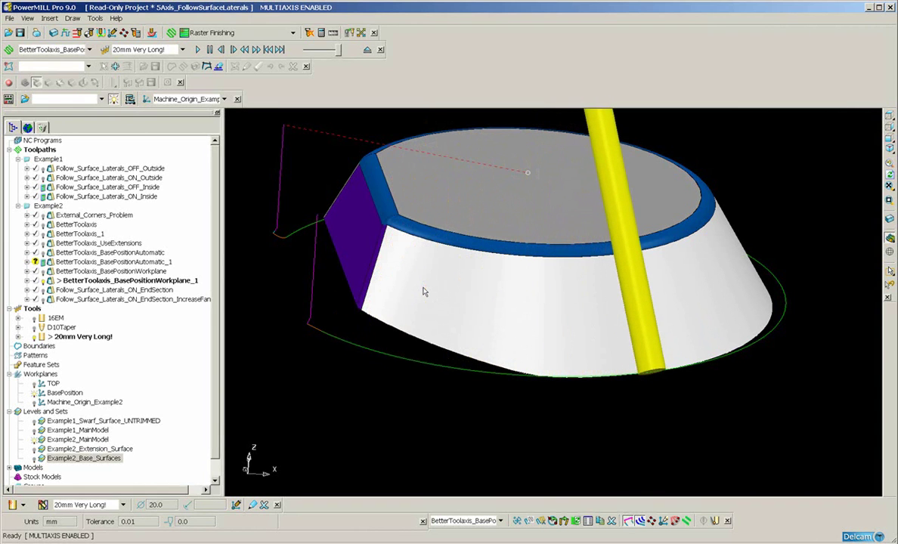
# - Place the tool back at the toolpath's start corner and examine the tool tip's height against the part's lower edge
pyautogui.moveTo(642, 341); pyautogui.dragTo(622, 276, button='middle')
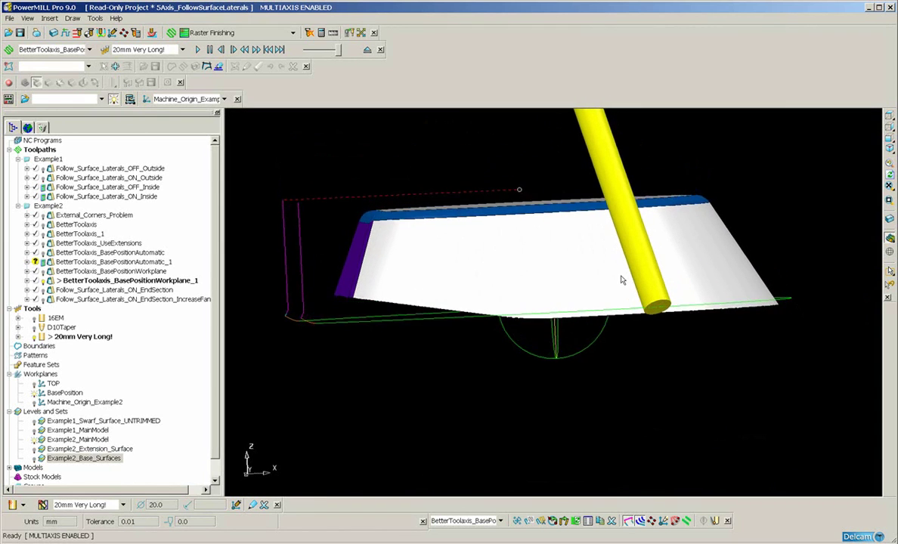
pyautogui.rightClick(322, 325)
pyautogui.click(371, 50)
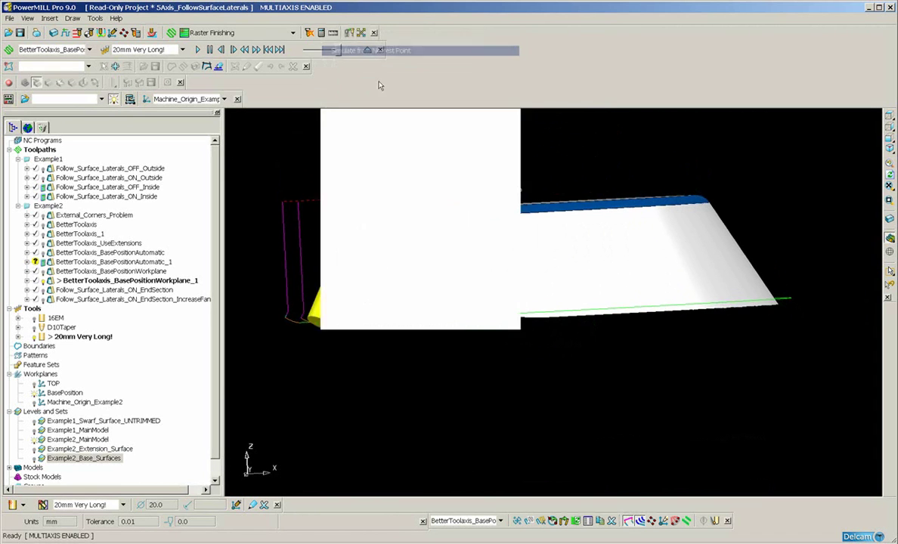
pyautogui.moveTo(488, 237); pyautogui.dragTo(342, 381, button='middle')
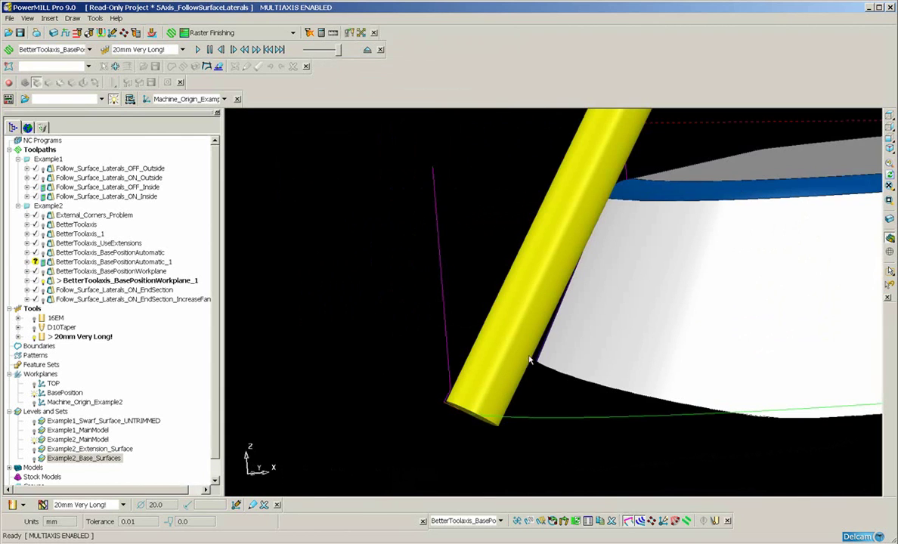
pyautogui.keyDown('ctrl'); pyautogui.moveTo(573, 298); pyautogui.dragTo(568, 327, button='middle'); pyautogui.keyUp('ctrl')
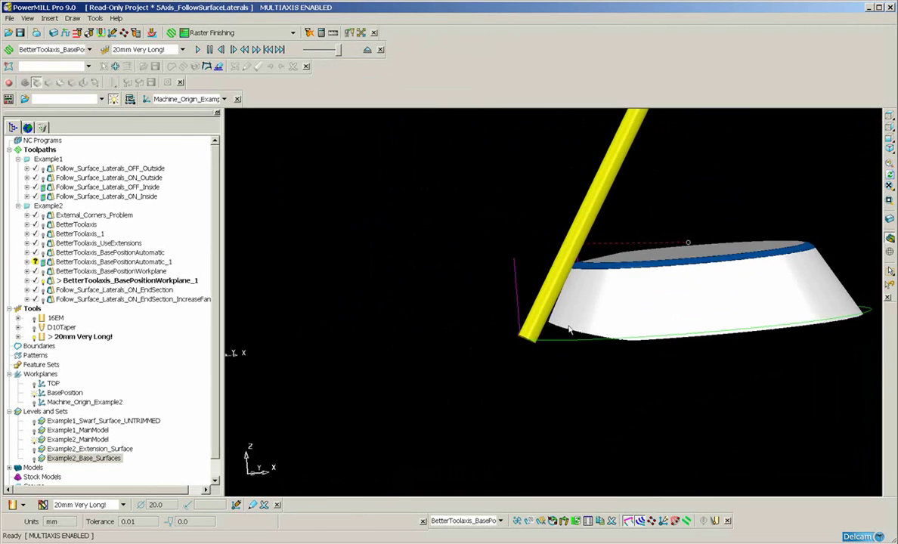
pyautogui.keyDown('shift'); pyautogui.moveTo(645, 308); pyautogui.dragTo(501, 294, button='middle'); pyautogui.keyUp('shift')
pyautogui.moveTo(501, 295); pyautogui.dragTo(684, 344, button='middle')
pyautogui.moveTo(543, 370); pyautogui.dragTo(601, 368, button='middle')
pyautogui.keyDown('ctrl'); pyautogui.moveTo(555, 387); pyautogui.dragTo(666, 391, button='middle'); pyautogui.keyUp('ctrl')
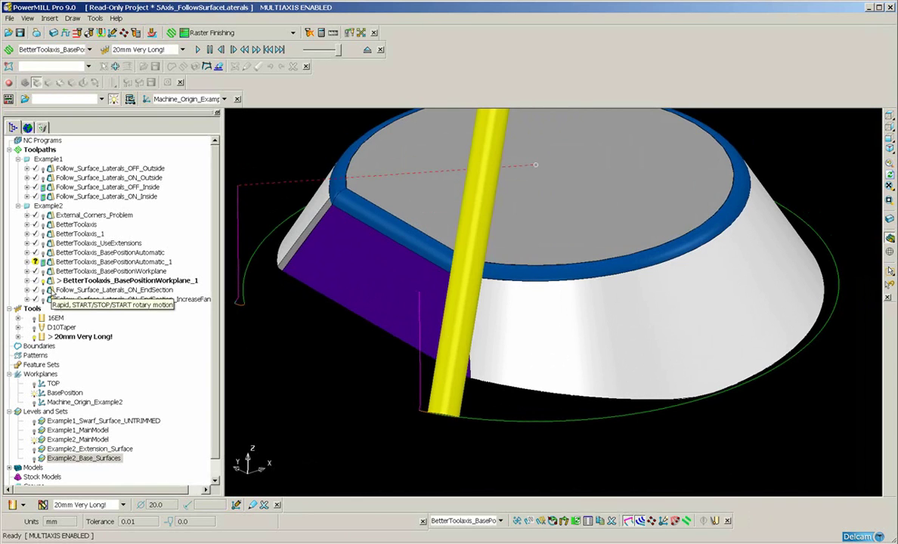
# - Activate Follow_Surface_Laterals_ON_EndSection and select the flat purple face together with the narrow corner surface beside it
pyautogui.doubleClick(47, 290)
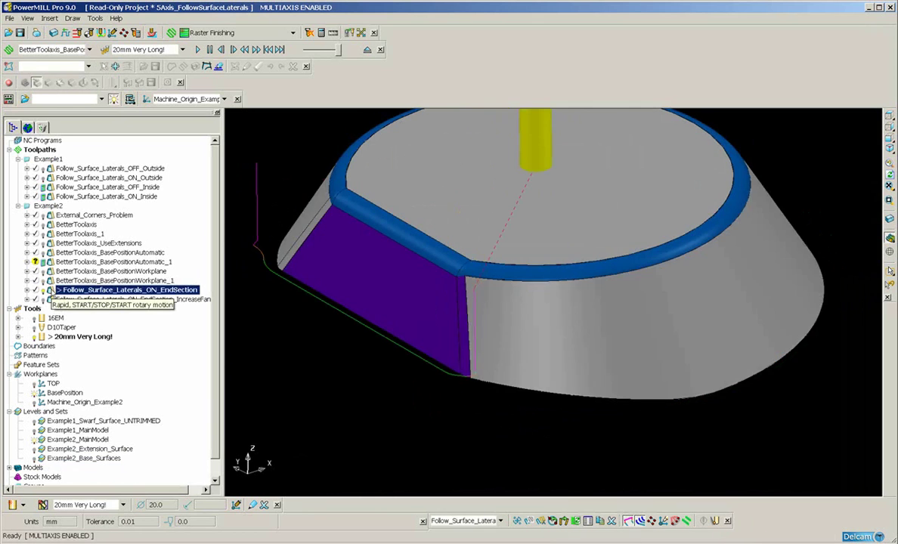
pyautogui.moveTo(483, 403); pyautogui.dragTo(581, 384, button='middle')
pyautogui.click(580, 381)
pyautogui.keyDown('shift'); pyautogui.click(511, 366); pyautogui.keyUp('shift')
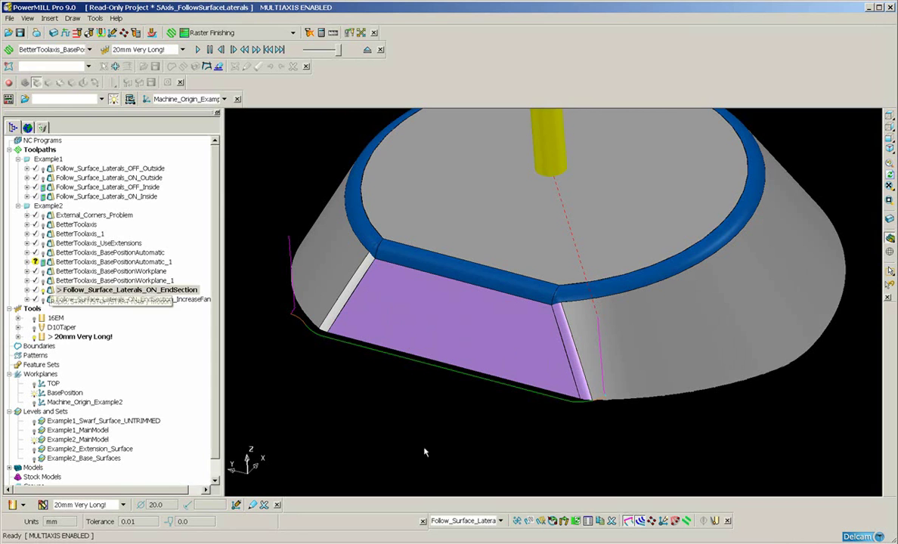
pyautogui.scroll(2, 450, 440)
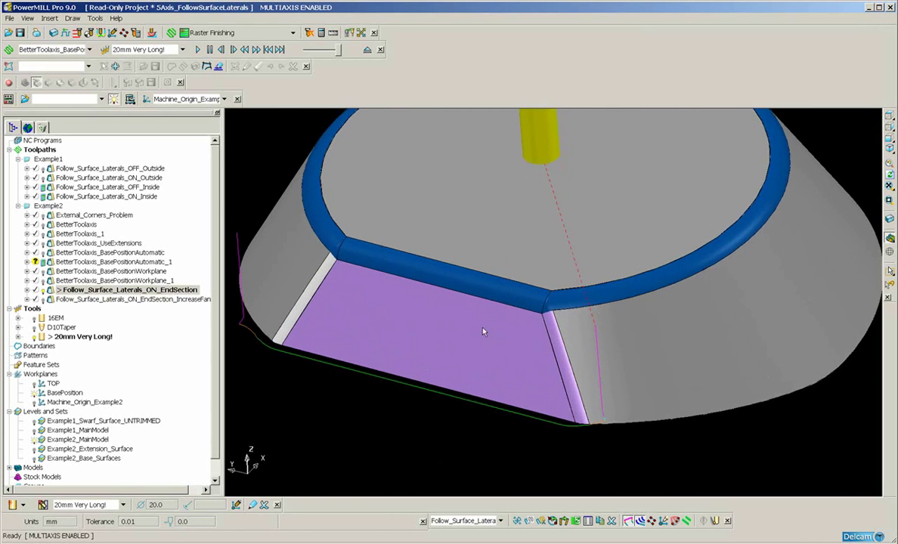